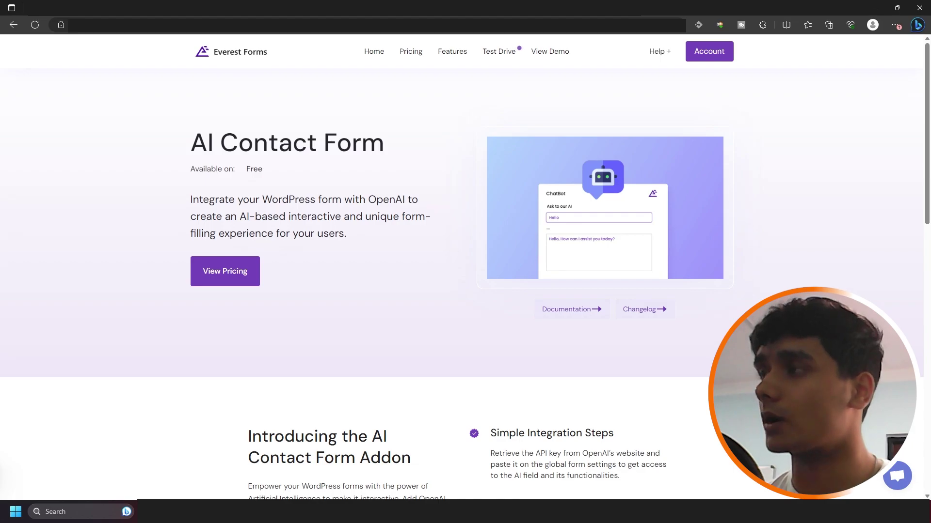
Step: View the ai-contact-form 1.0.0 release on GitHub, then return to the Everest Forms add-ons list
key(ctrl+Tab)
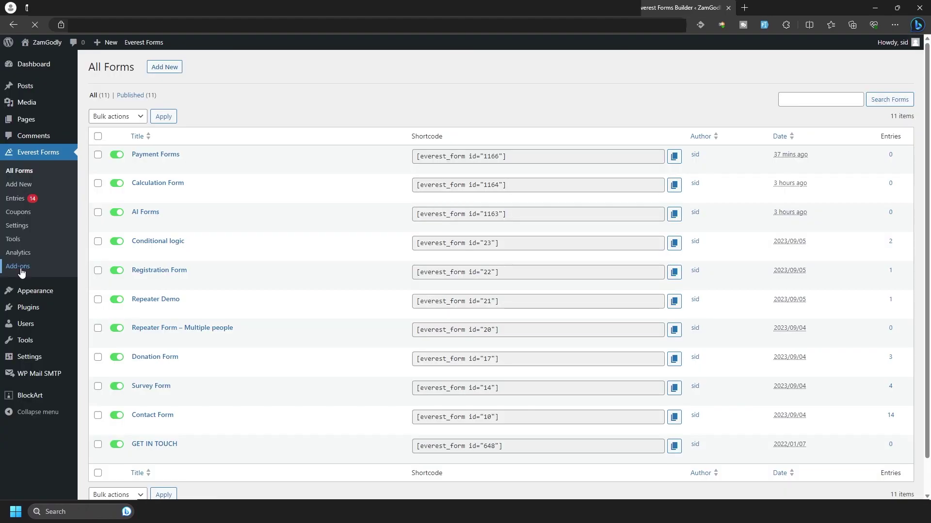
click(19, 268)
Step: Install and activate the AI Contact Form add-on from the Everest Forms Add-ons page
click(325, 213)
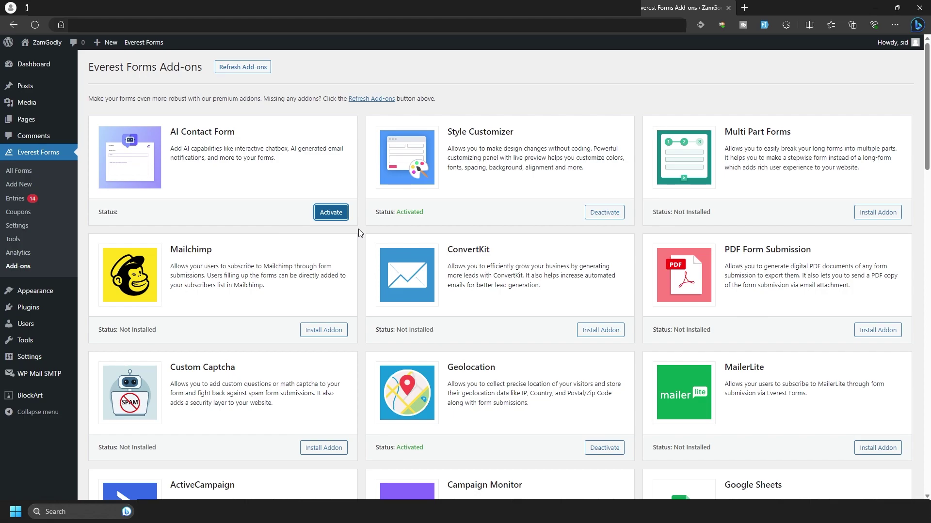
click(342, 215)
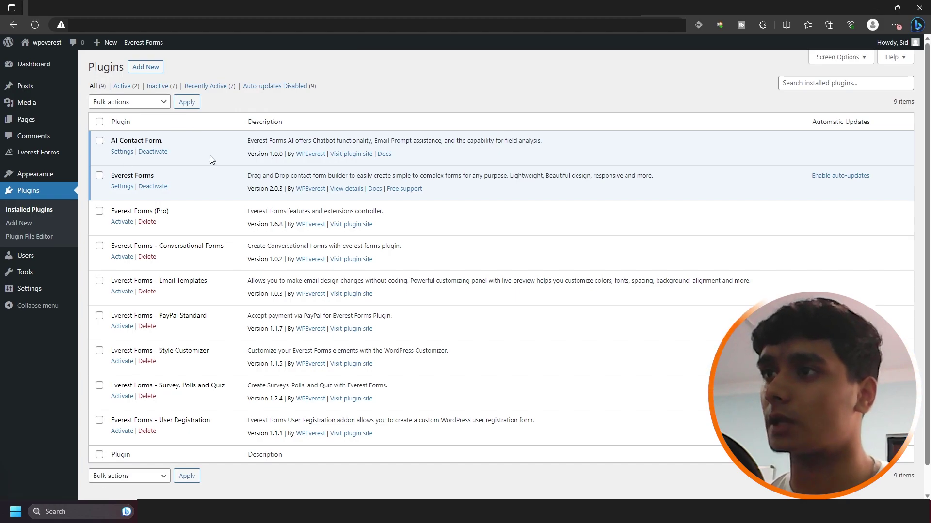
Step: Enter the OpenAI API key on the Everest Forms Settings OpenAI tab and save it
click(52, 152)
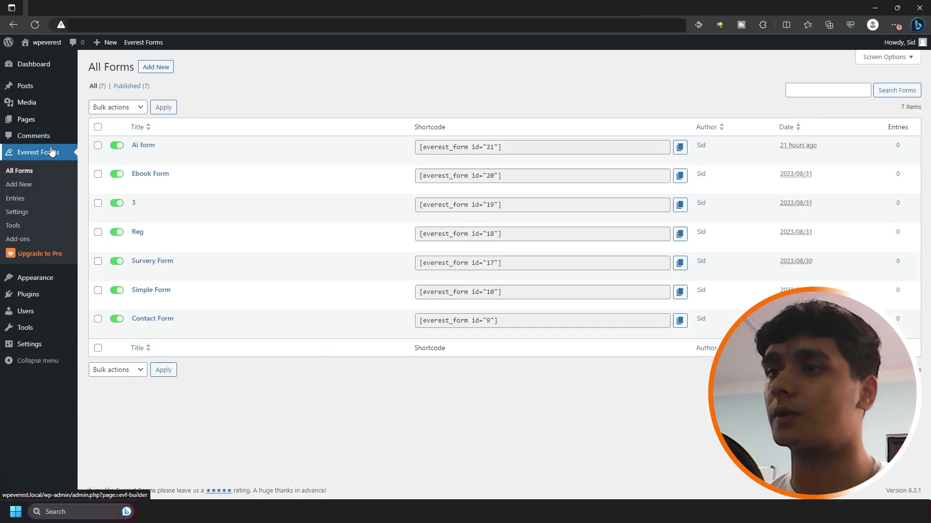
click(46, 214)
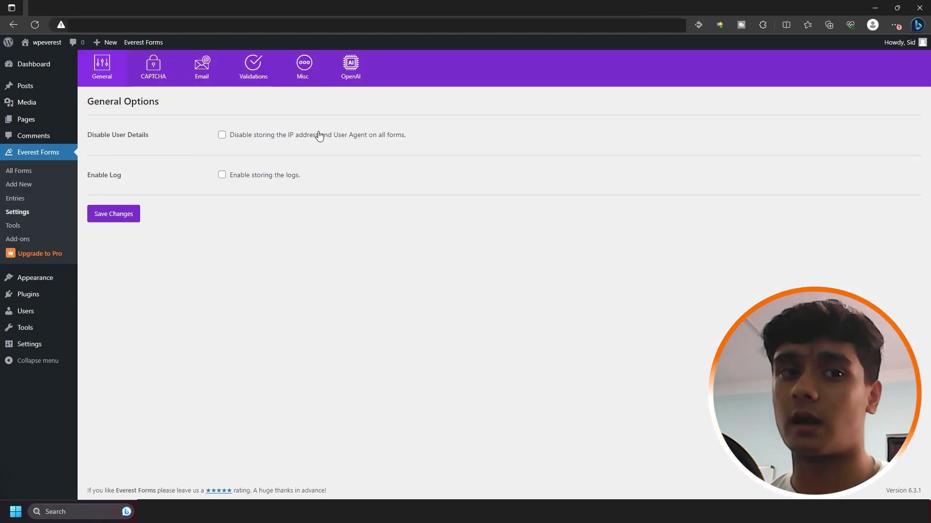
click(355, 82)
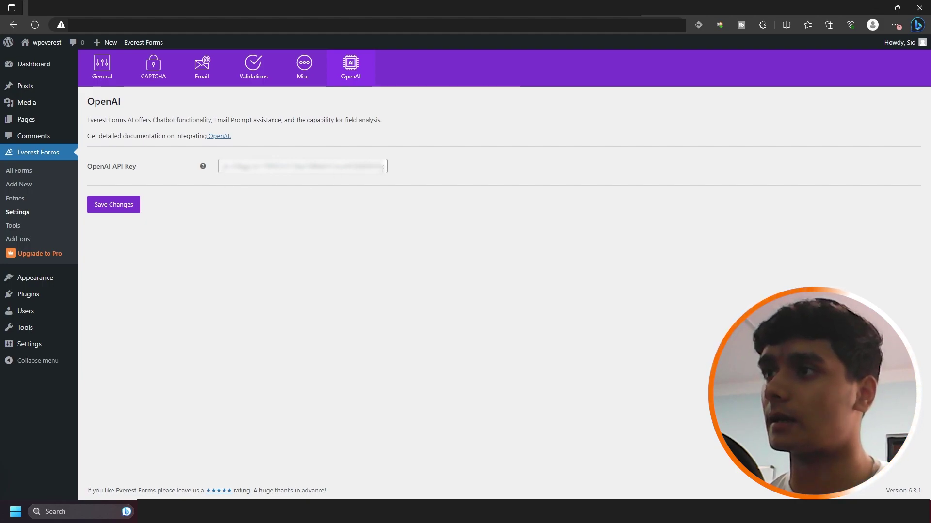
click(123, 210)
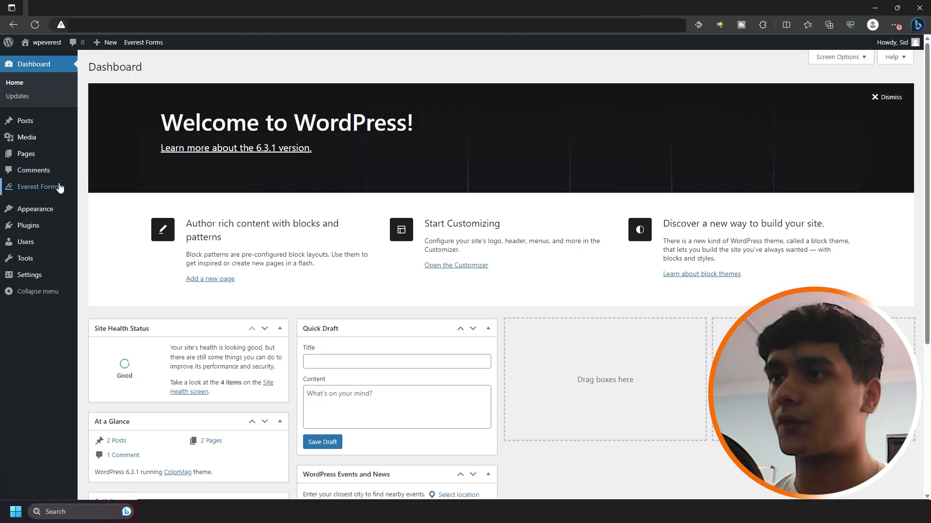
Step: Create a new blank form from scratch named 'Ai Forms'
mouse_move(59, 188)
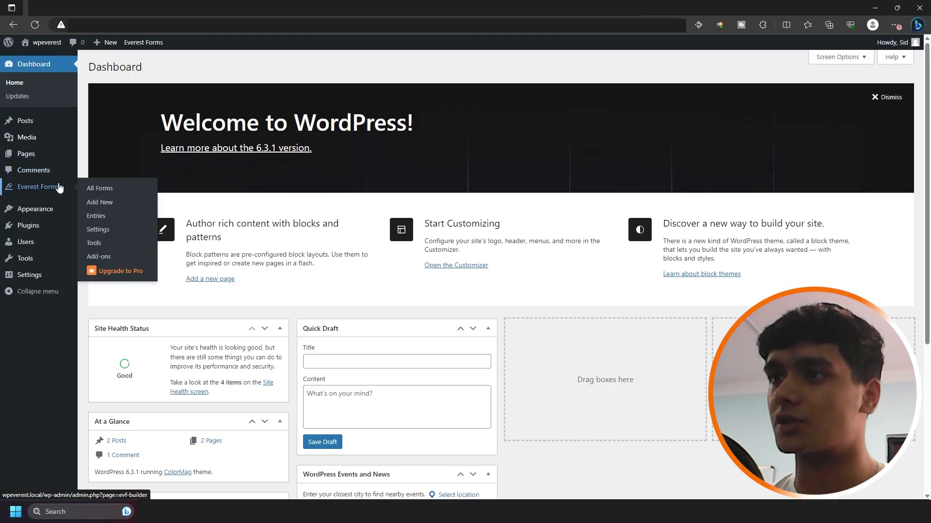
click(97, 203)
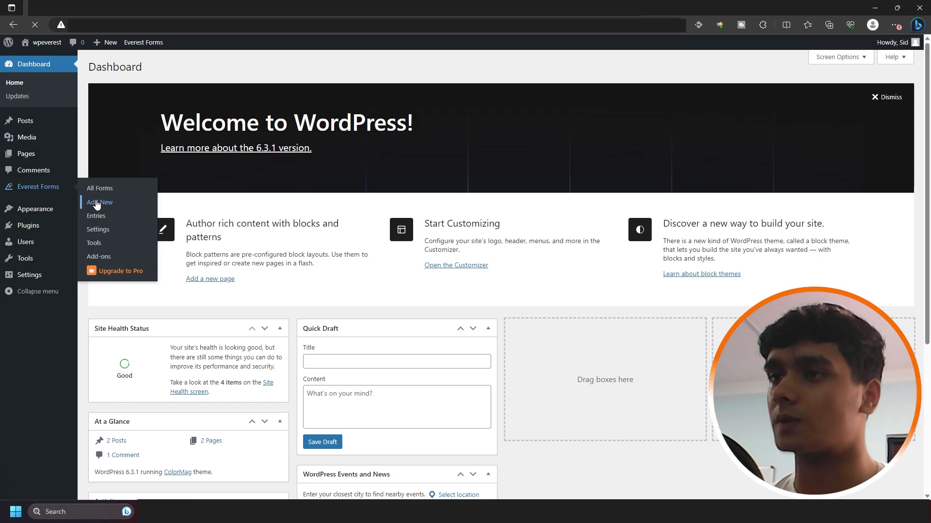
click(291, 160)
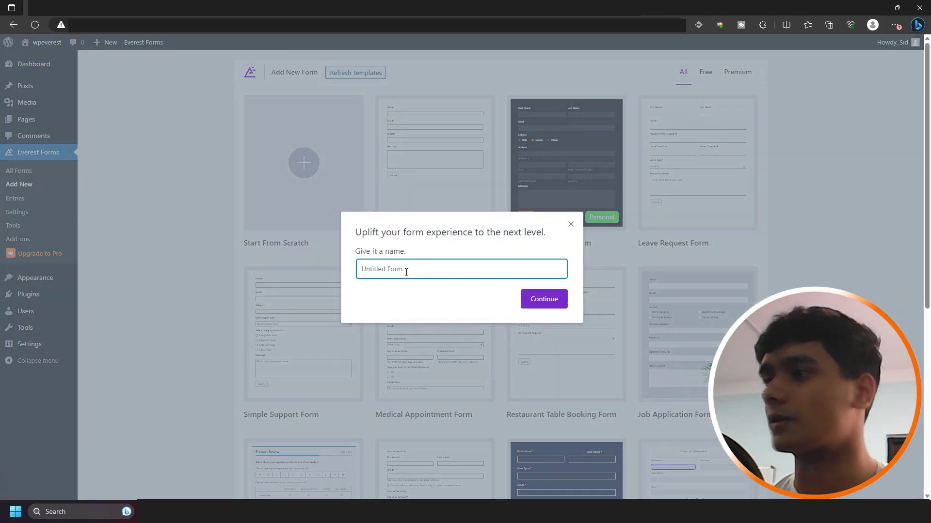
text(Ai)
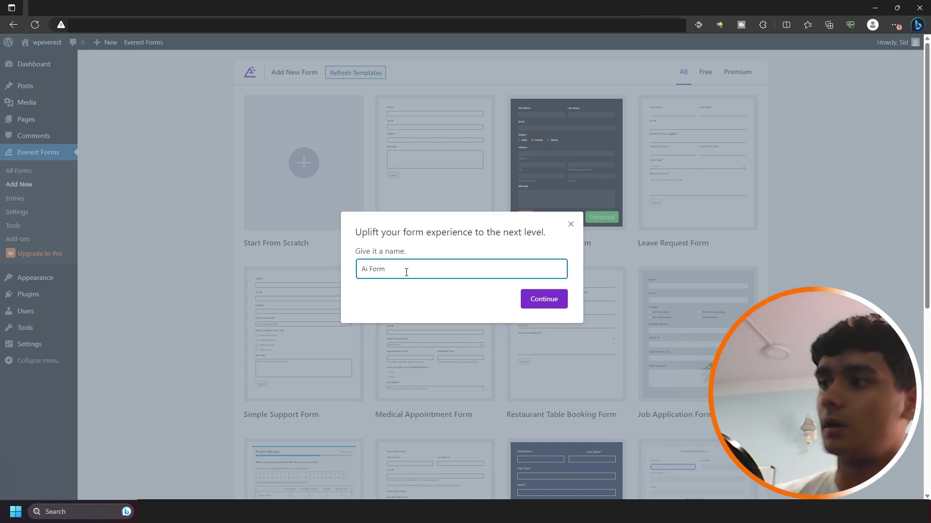
text(s)
click(544, 299)
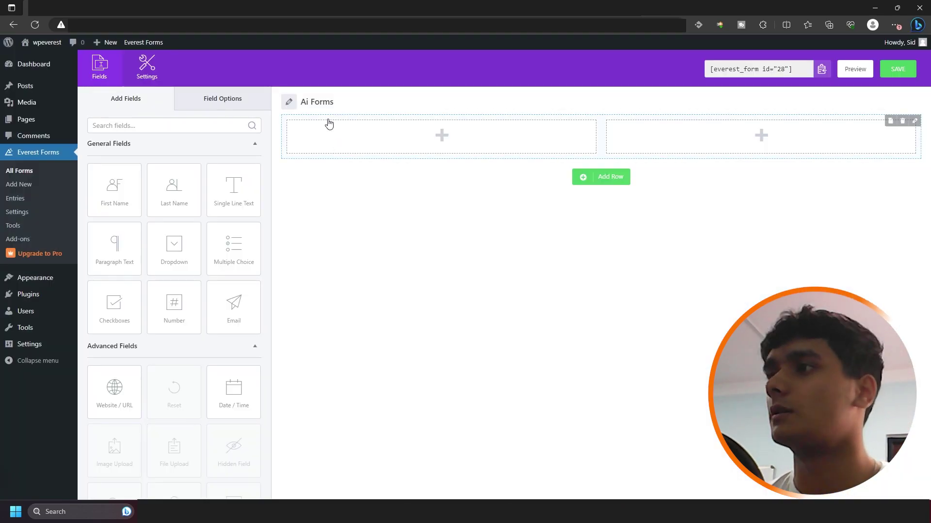
Step: Make the row single-column and add a Single Line Text field with an AI field below it
click(914, 120)
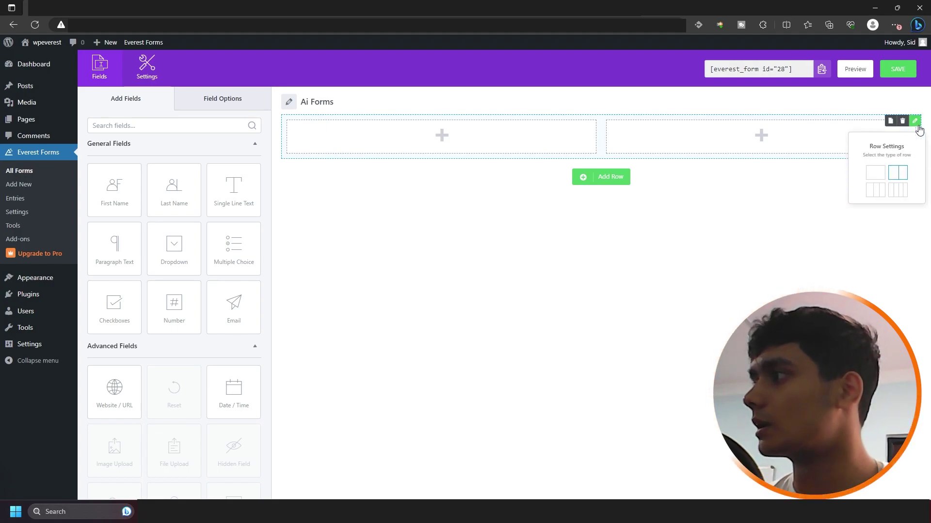
click(879, 176)
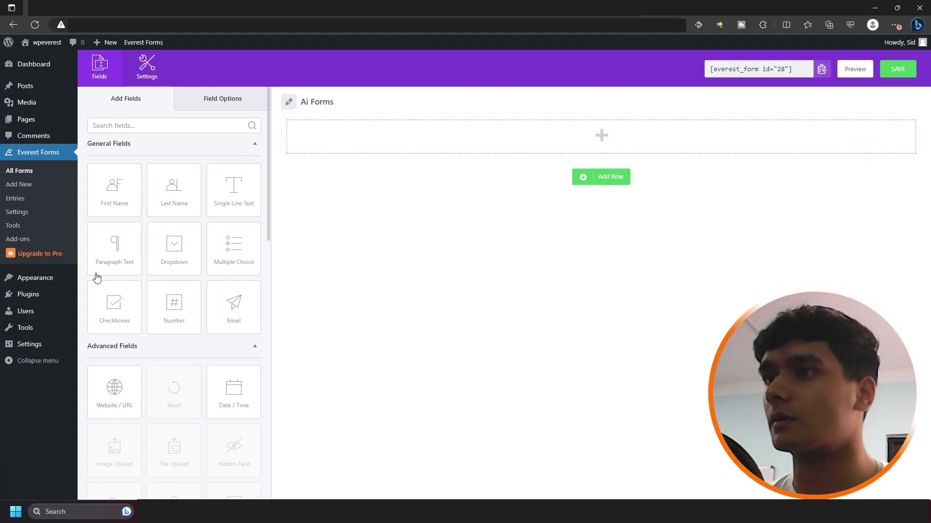
drag(230, 204, 370, 141)
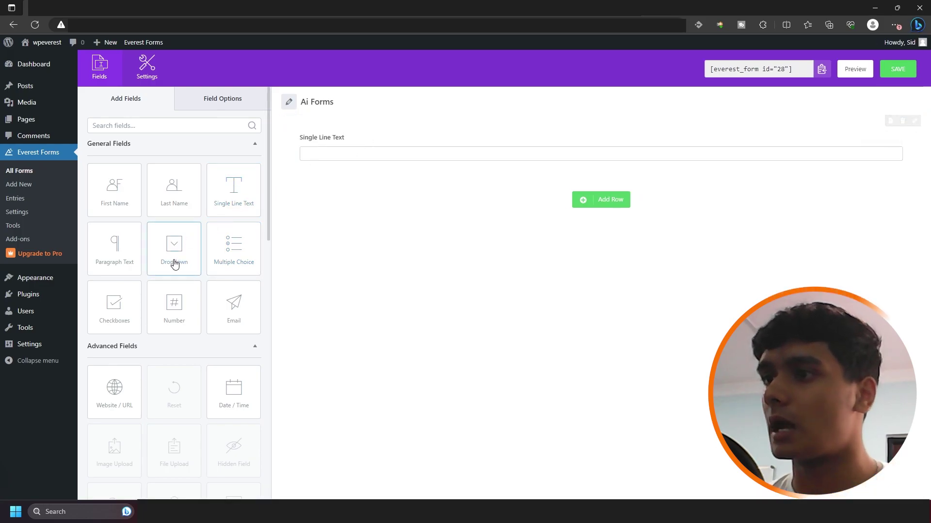
scroll(179, 269, down, 1)
scroll(199, 279, down, 12)
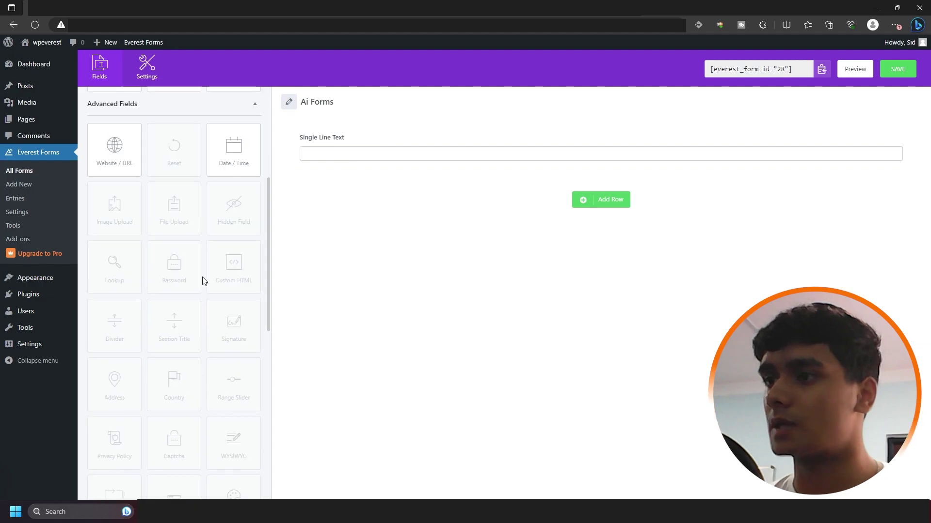
drag(98, 141, 389, 179)
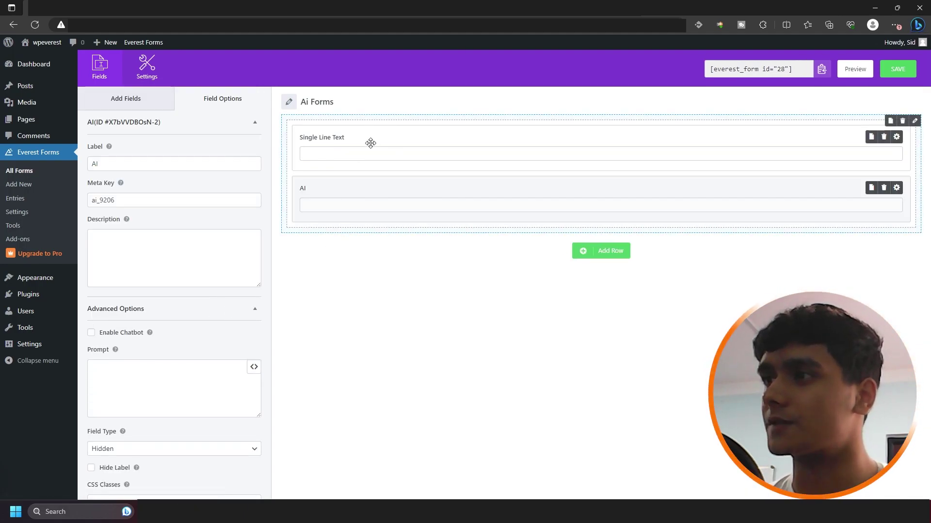
Step: Enable the AI field's chatbot and map the Single Line Text field into it
scroll(225, 205, down, 1)
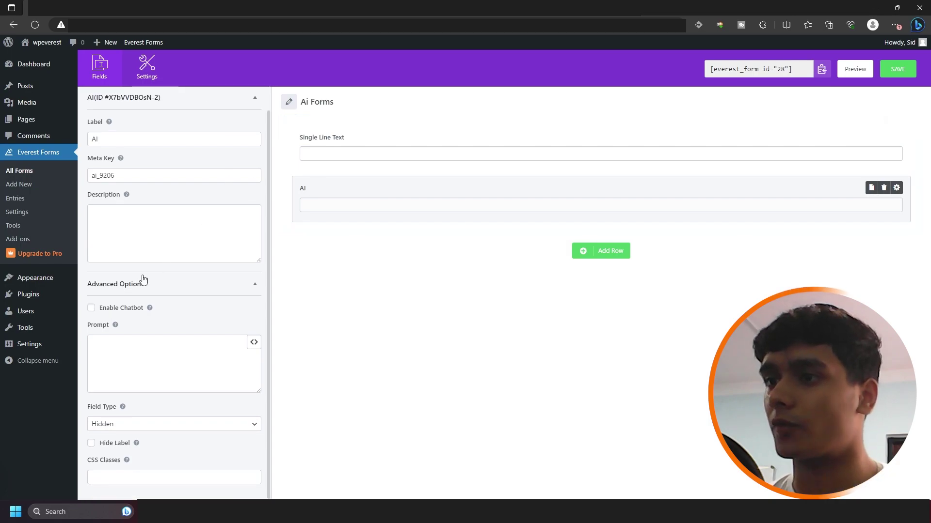
click(91, 308)
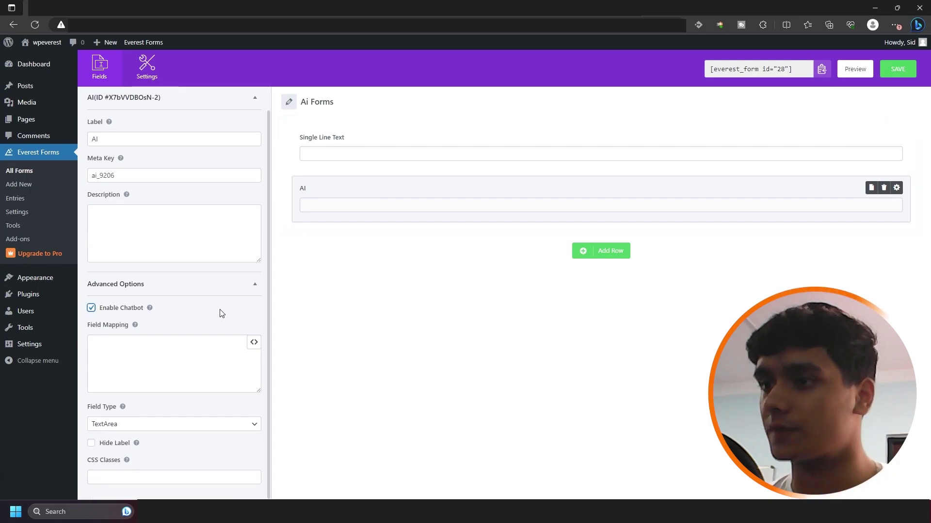
click(254, 343)
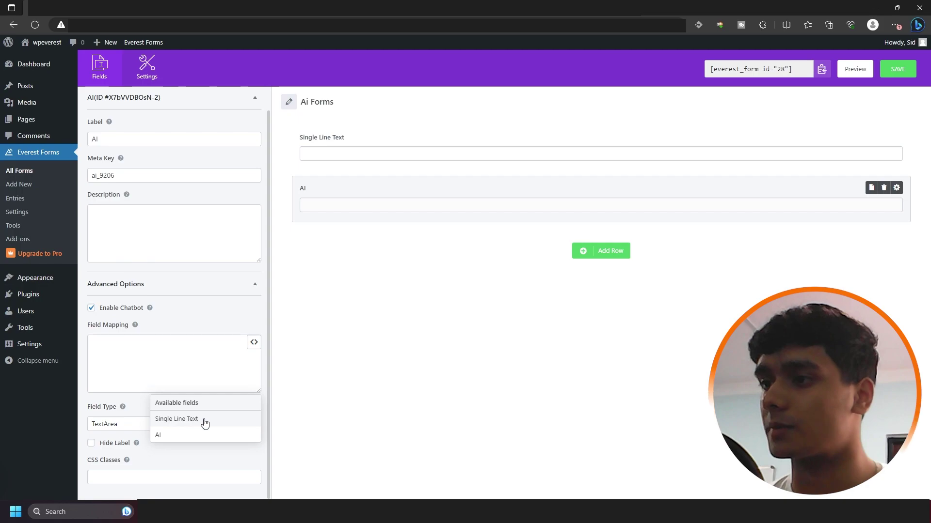
click(205, 425)
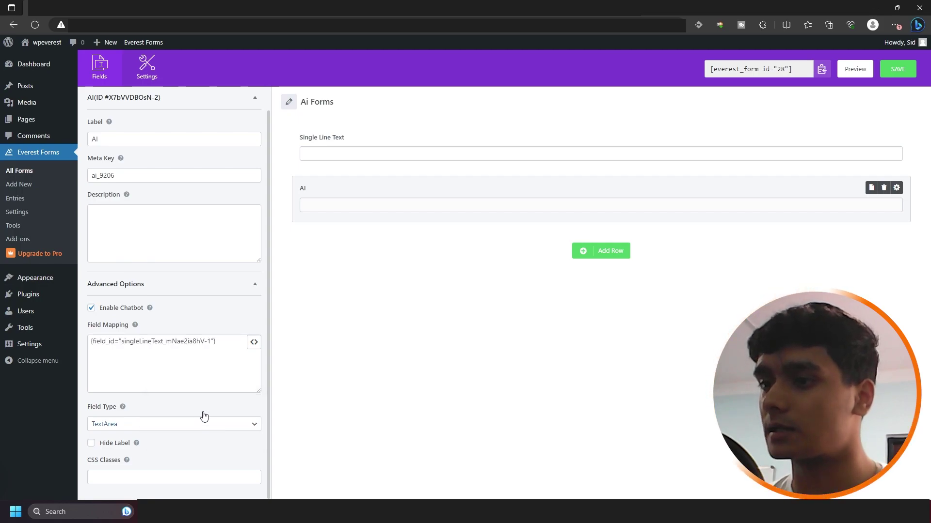
Step: Relabel the text field 'Confused? Ask ChatGPT', save the form and preview it
click(319, 144)
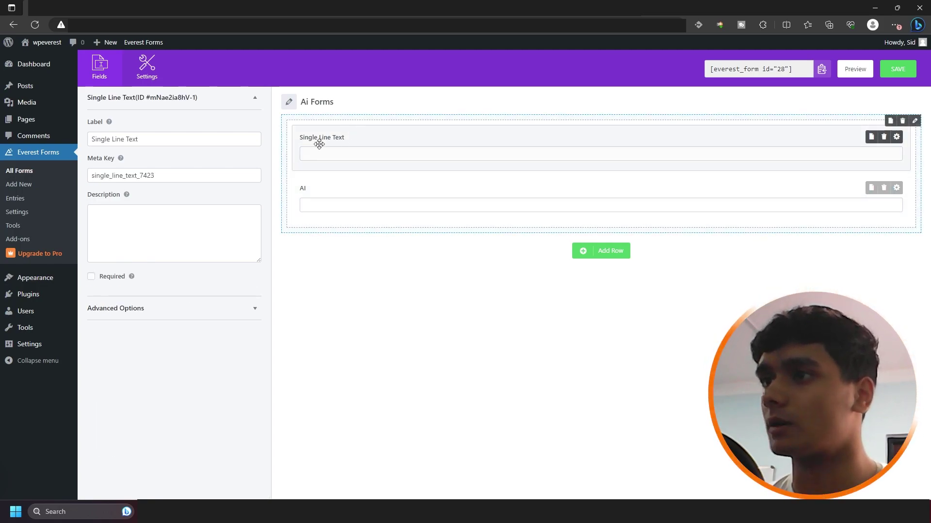
triple_click(150, 139)
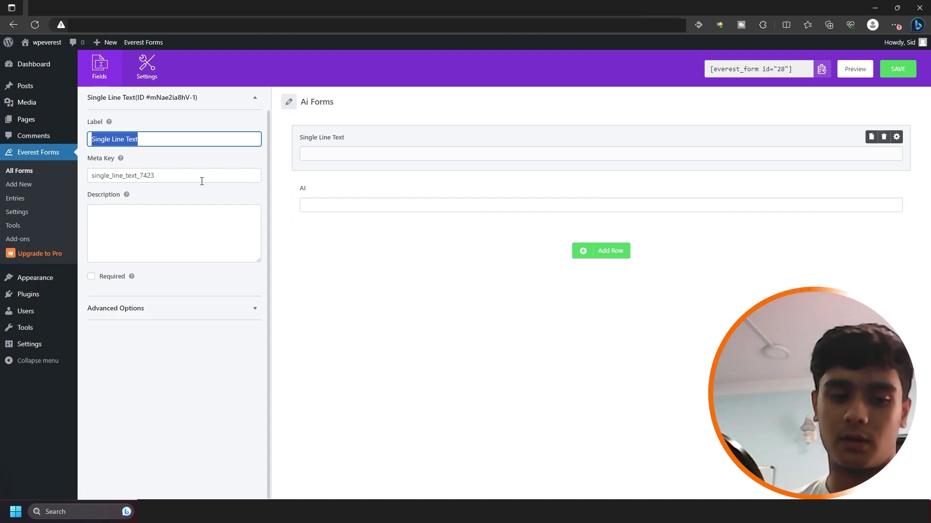
text(Confused?)
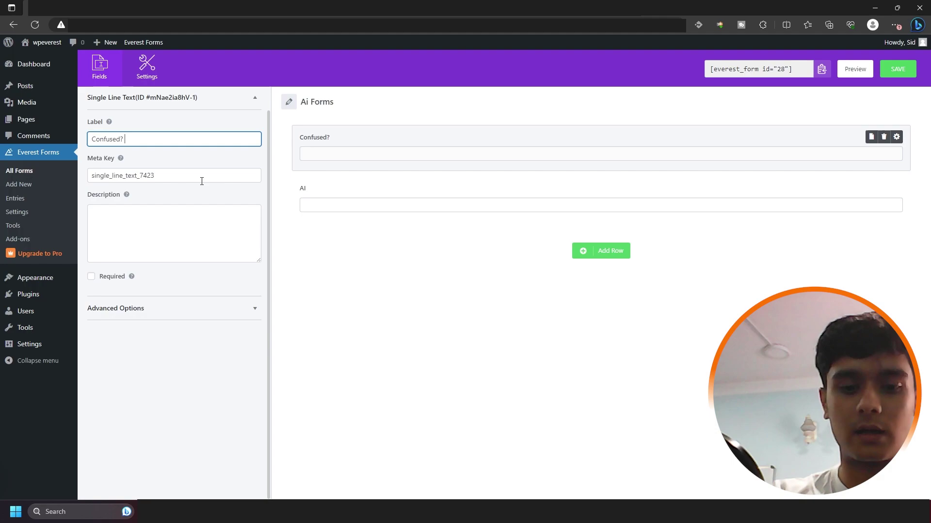
text( Ask Chat)
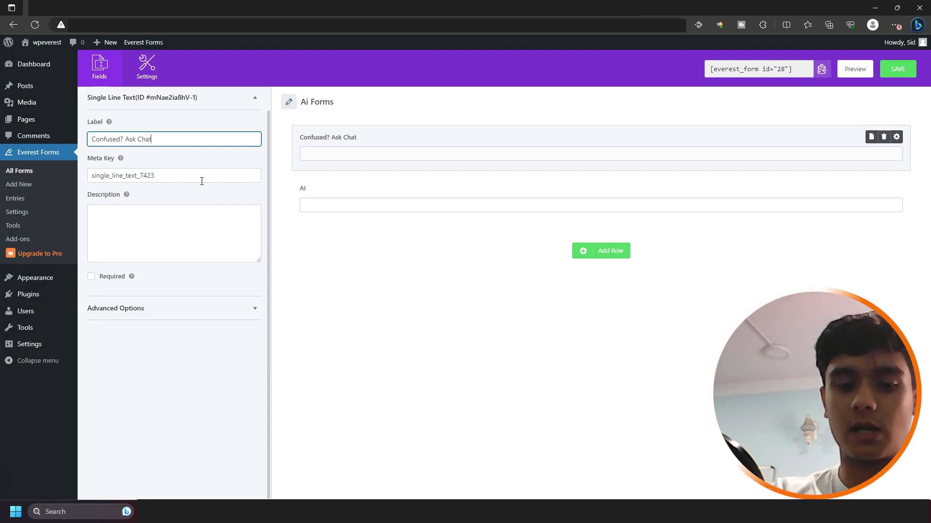
text(GPT)
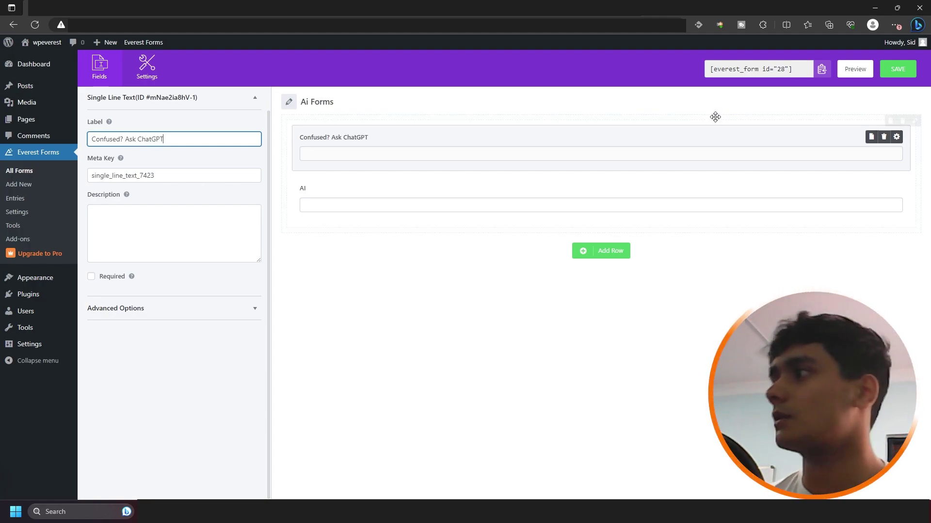
click(897, 69)
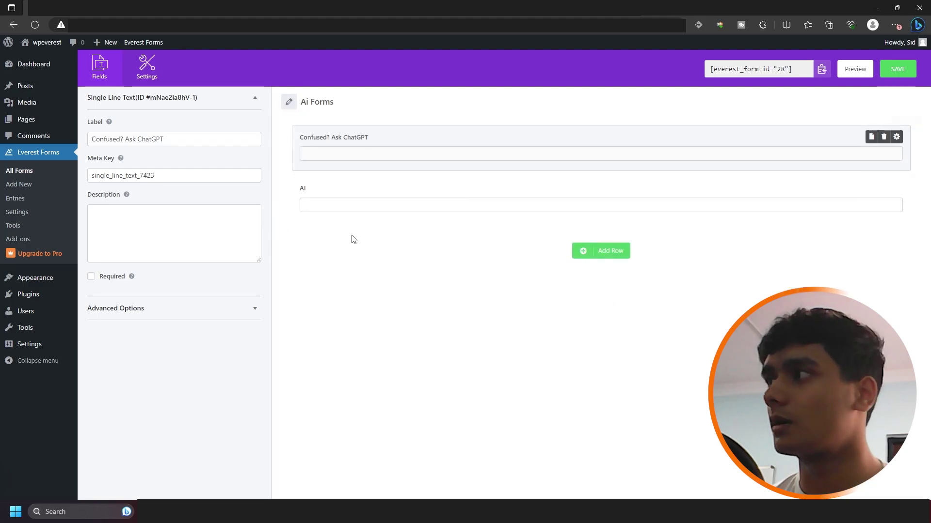
click(854, 68)
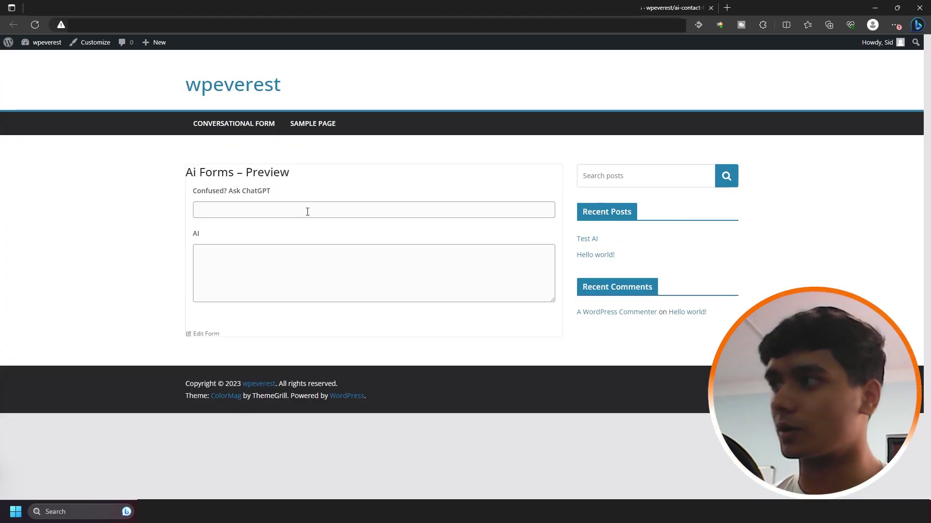
Step: Type 'Hey what is 2+2' into the preview's Confused? Ask ChatGPT field
click(308, 212)
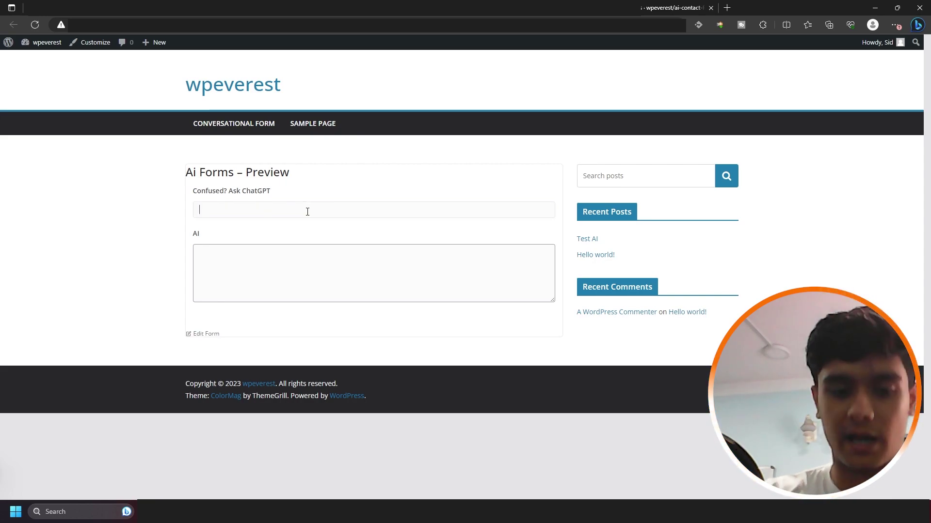
text(Hey what is )
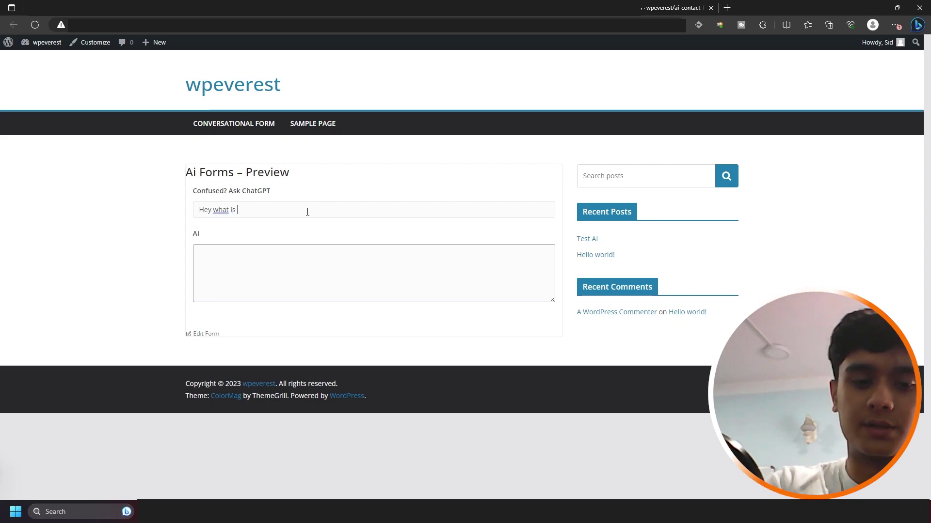
text(2+2)
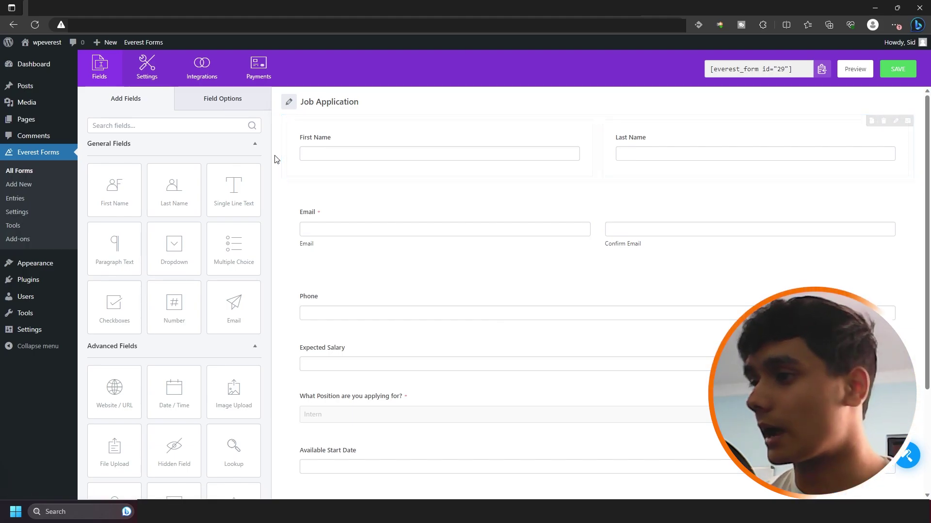
Step: Open the Job Application form's Settings and show its Email notification section
scroll(277, 158, down, 2)
scroll(276, 155, up, 2)
click(147, 68)
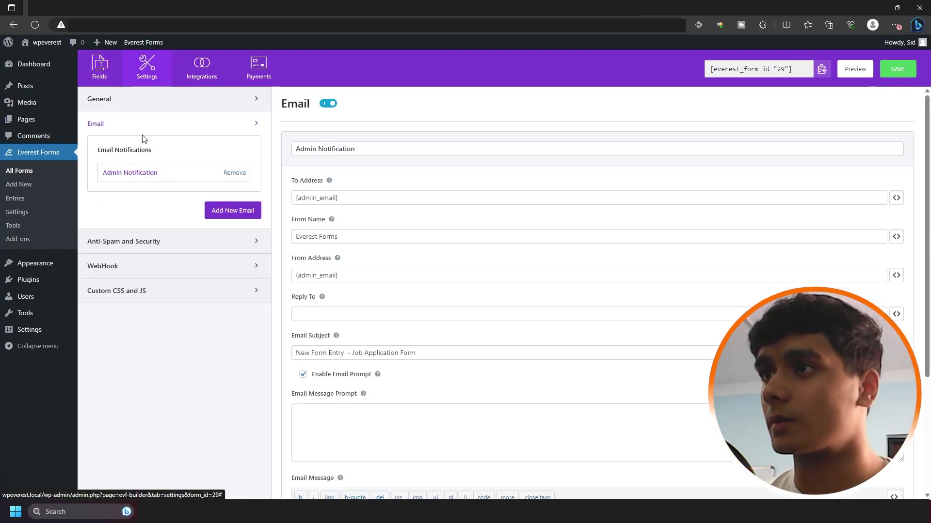
click(124, 97)
click(107, 75)
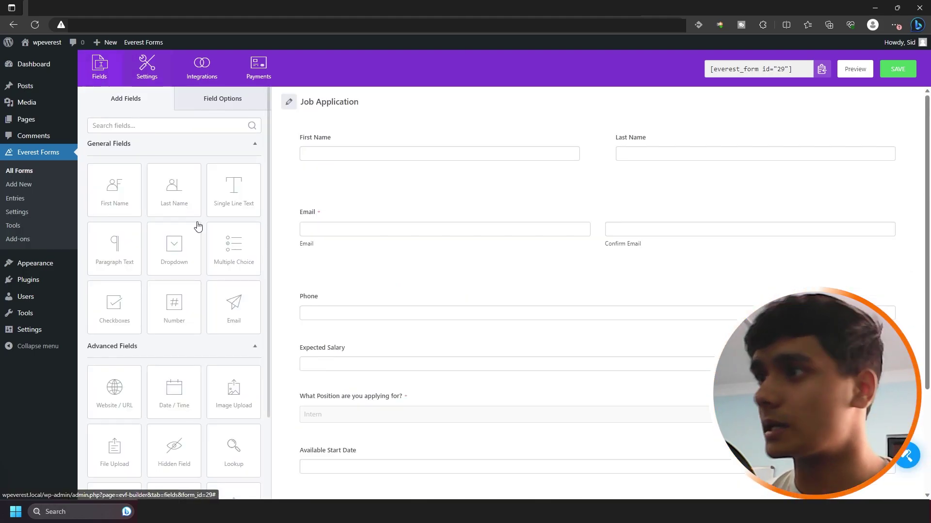
click(147, 77)
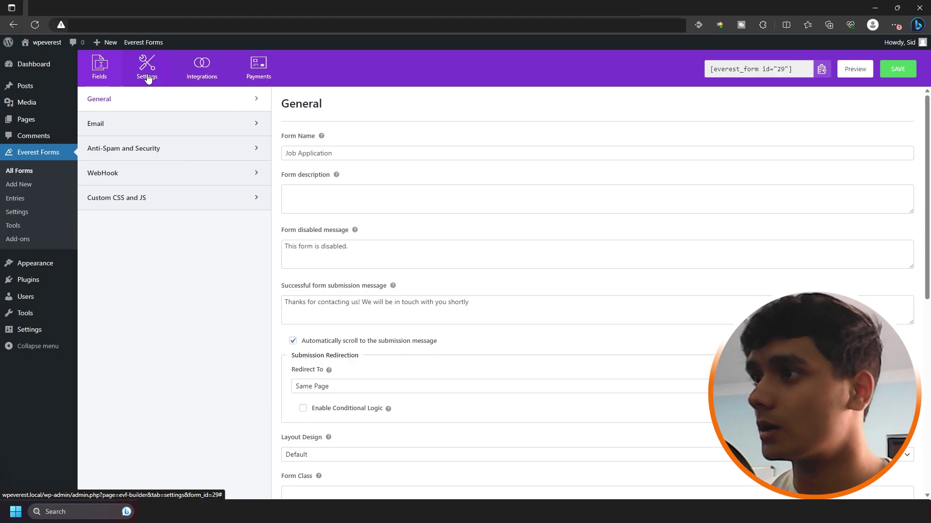
click(149, 122)
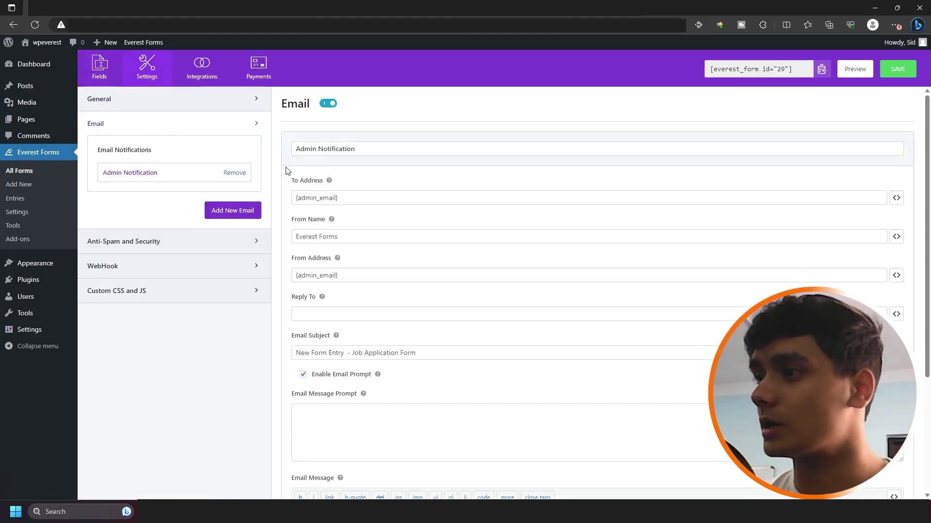
Step: Add a 'Reply Email' notification addressed to the form's Email field smart tag
click(232, 210)
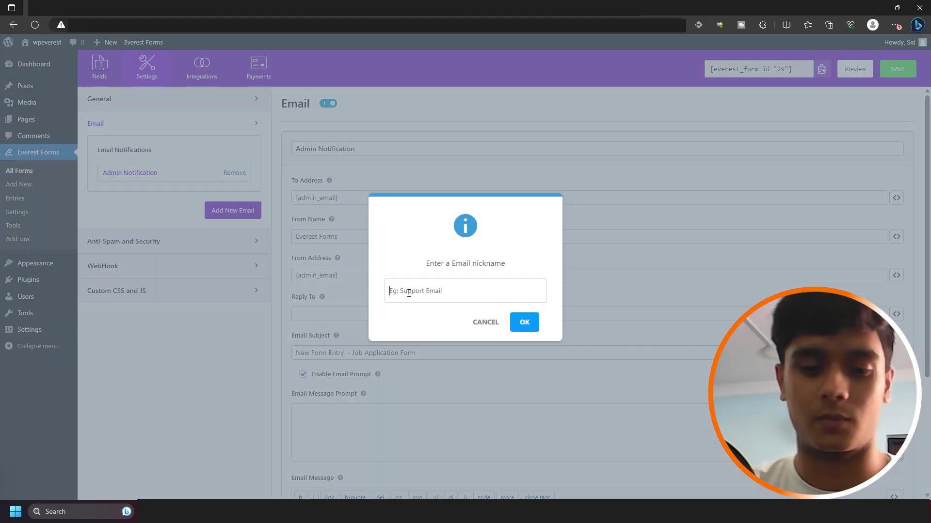
text(Reply Email)
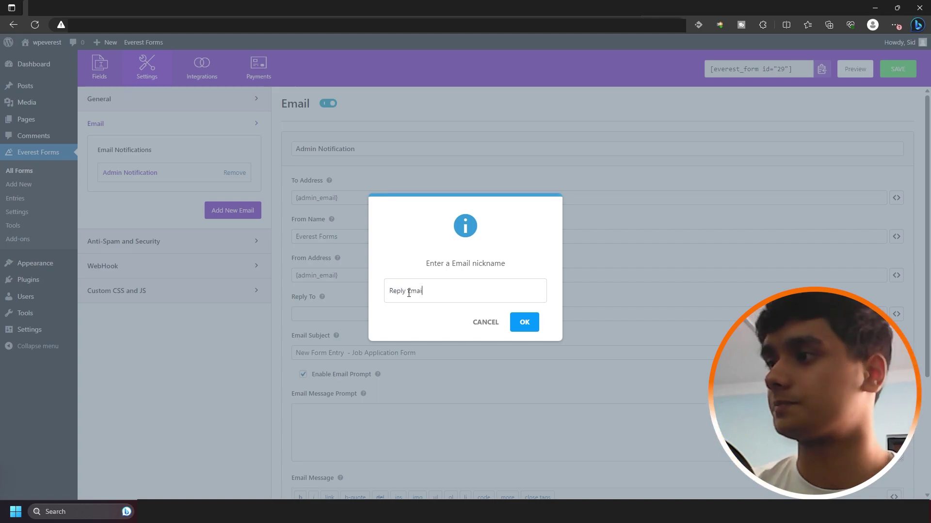
key(Return)
drag(391, 198, 199, 202)
key(BackSpace)
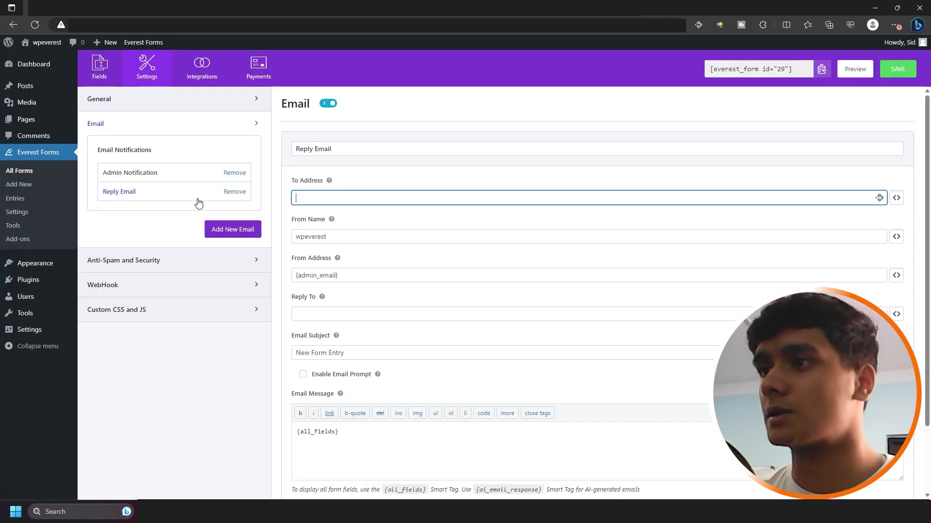
click(896, 198)
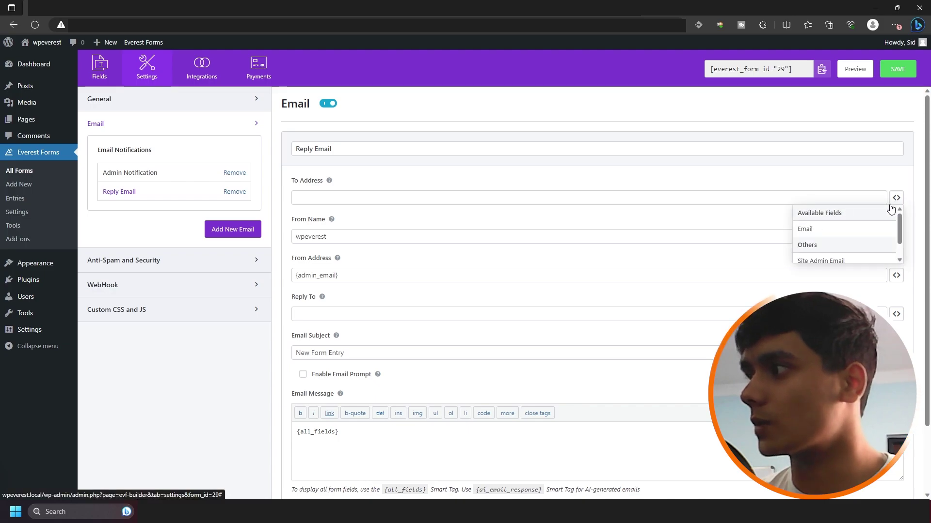
click(851, 228)
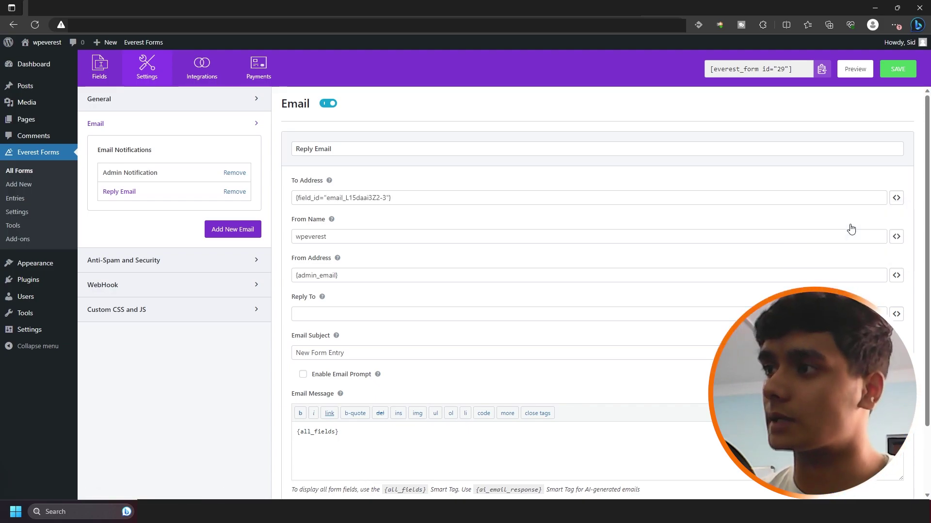
Step: Set the reply subject to 'Thank you for Reaching out {First Name}!'
scroll(357, 208, down, 2)
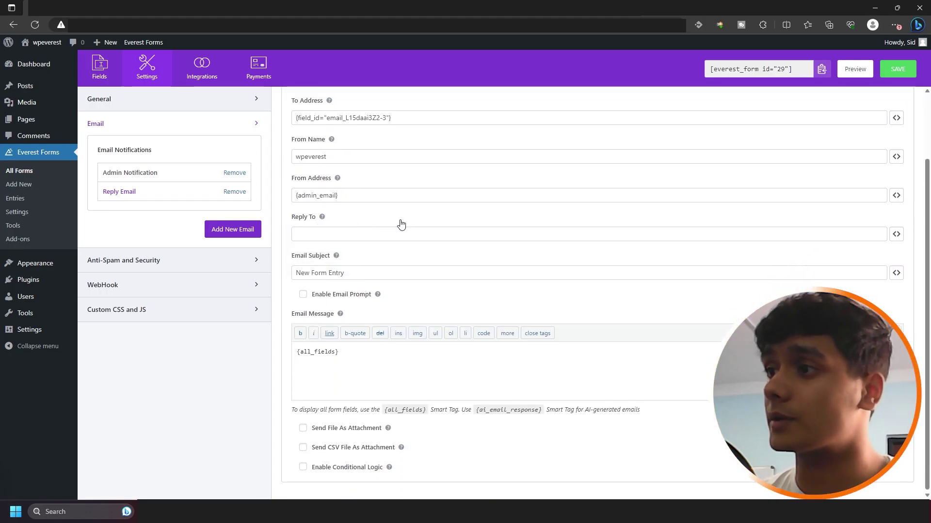
click(399, 273)
text(Thank you for Reaching out!)
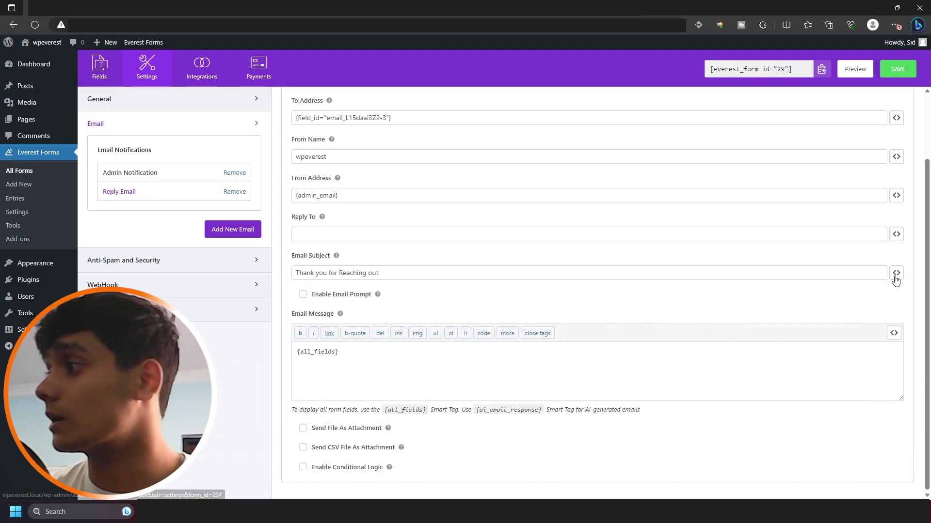
click(896, 273)
click(814, 304)
click(505, 273)
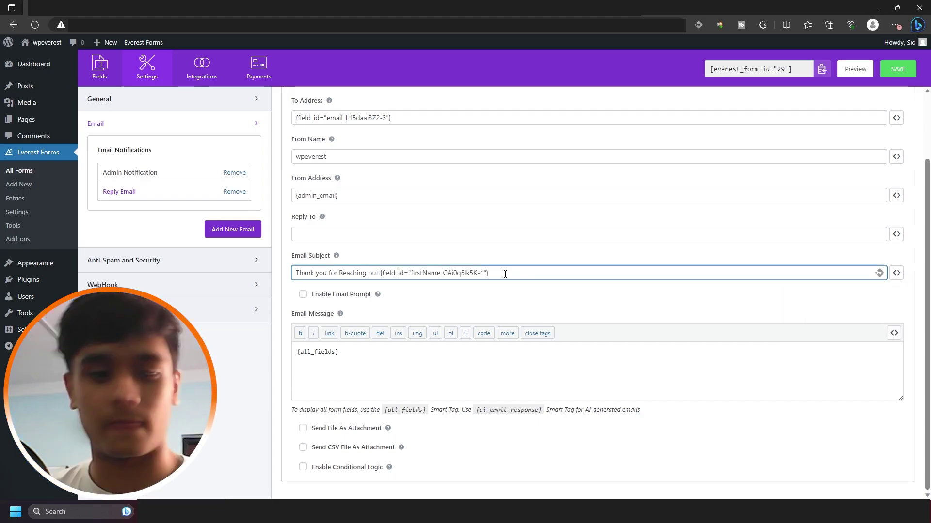
text(!)
click(501, 289)
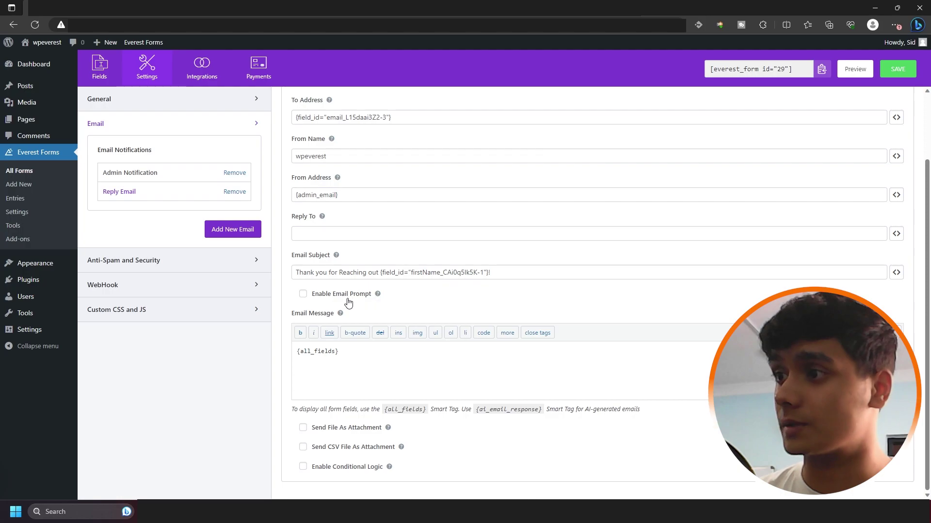
Step: Enable the Email Prompt and paste the prepared AI prompt paragraph
click(303, 295)
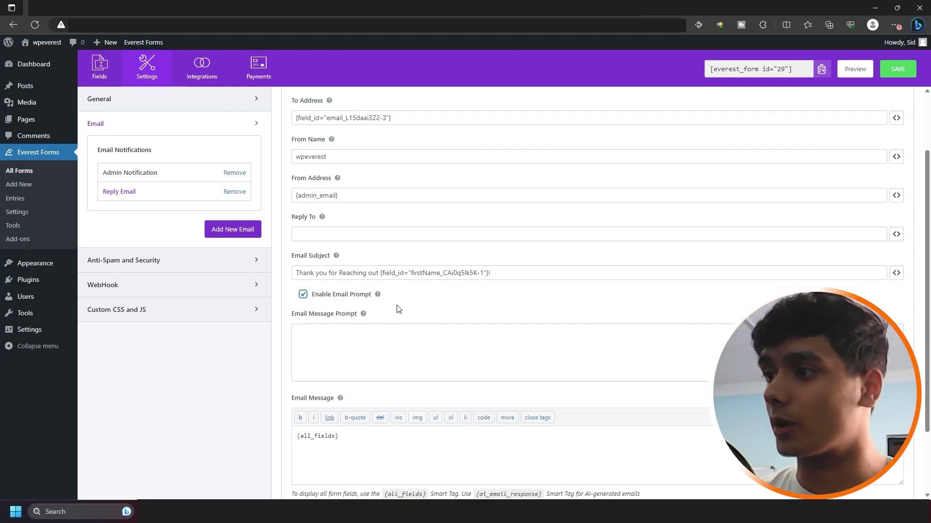
scroll(381, 307, down, 1)
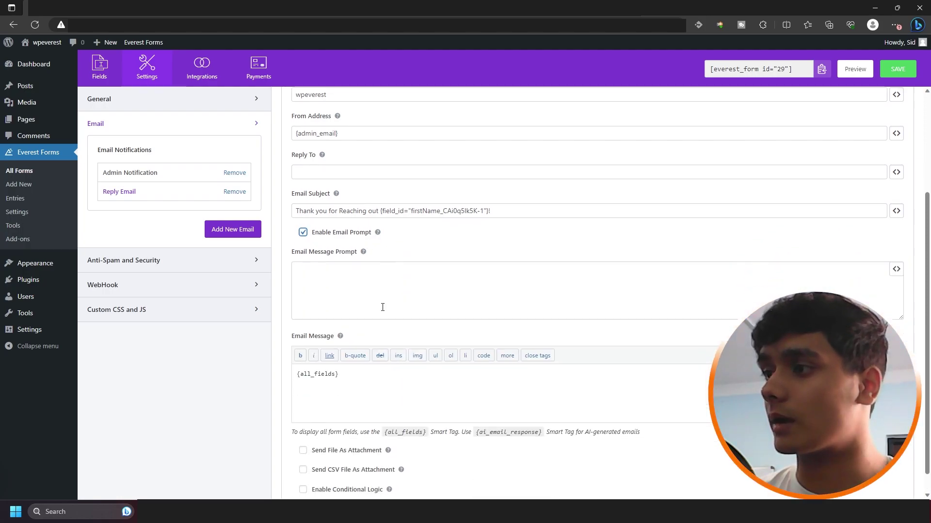
click(332, 272)
text(Compose a brief Email to ... and ...; Extending a professional yet warm Thank you for applying to the company for ... position. Ensure the Email is signed by Sid (ThemeGrill Marketing). Start directly with the message content, omitting the subject.)
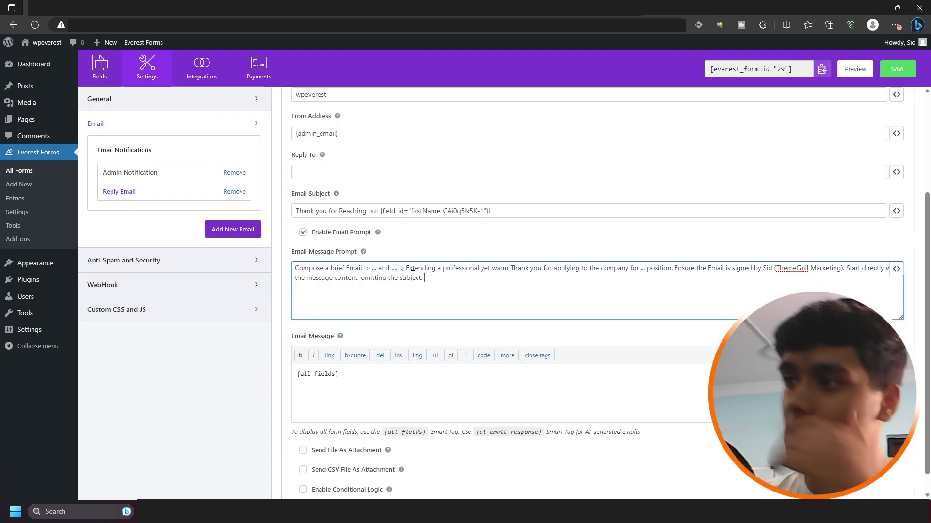
Step: Replace the prompt's name placeholders with the First Name and Last Name field tags
double_click(373, 269)
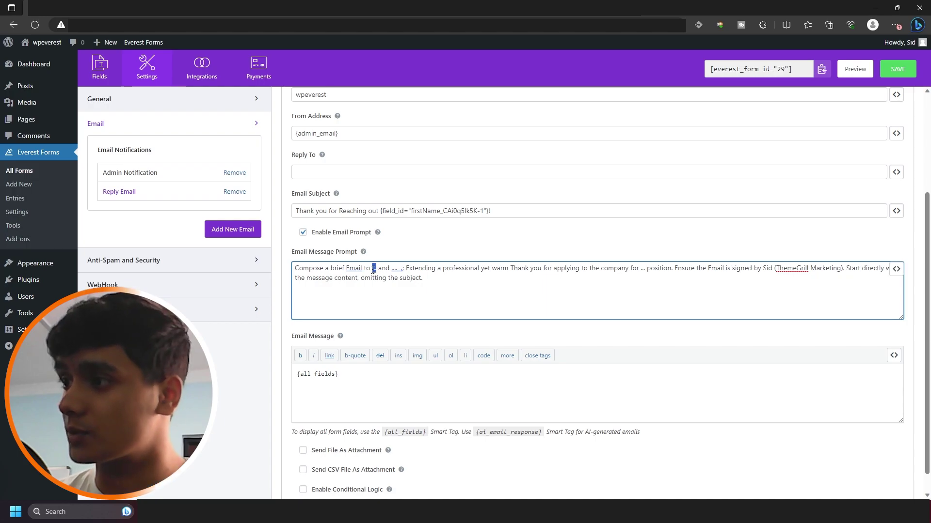
click(897, 271)
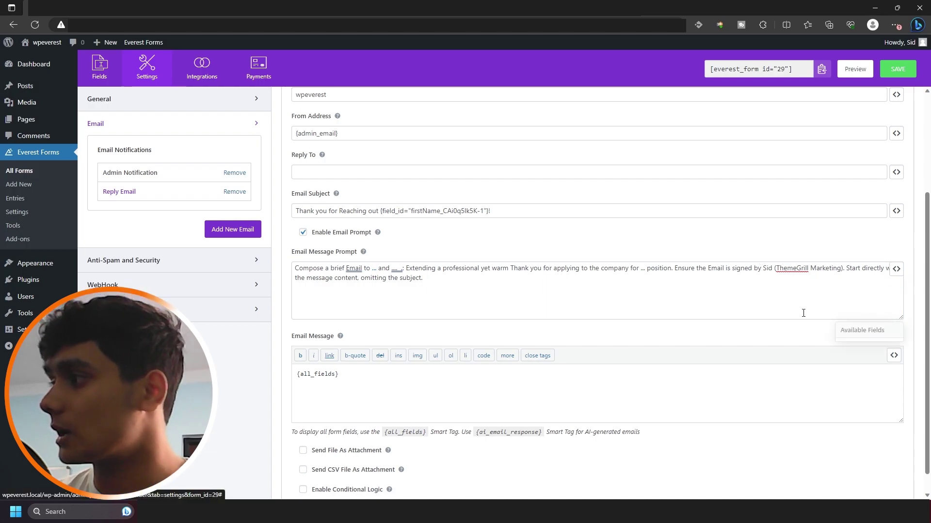
click(765, 347)
click(377, 271)
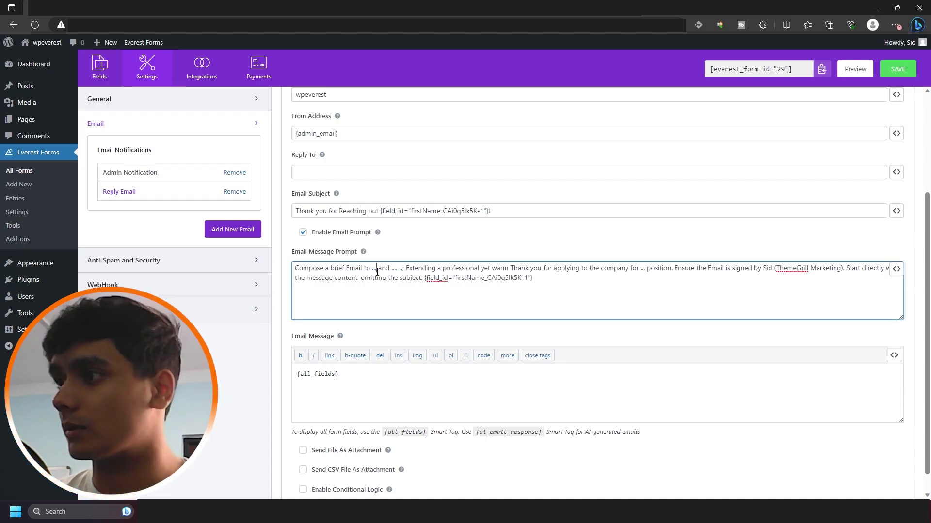
double_click(374, 269)
text({field_id="firstName_CAi0q5Ik5K-1"})
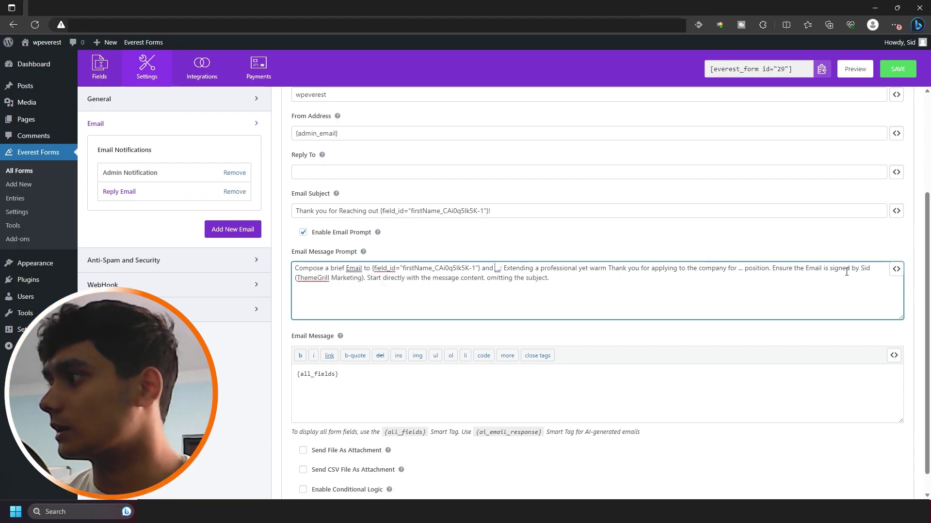
click(896, 270)
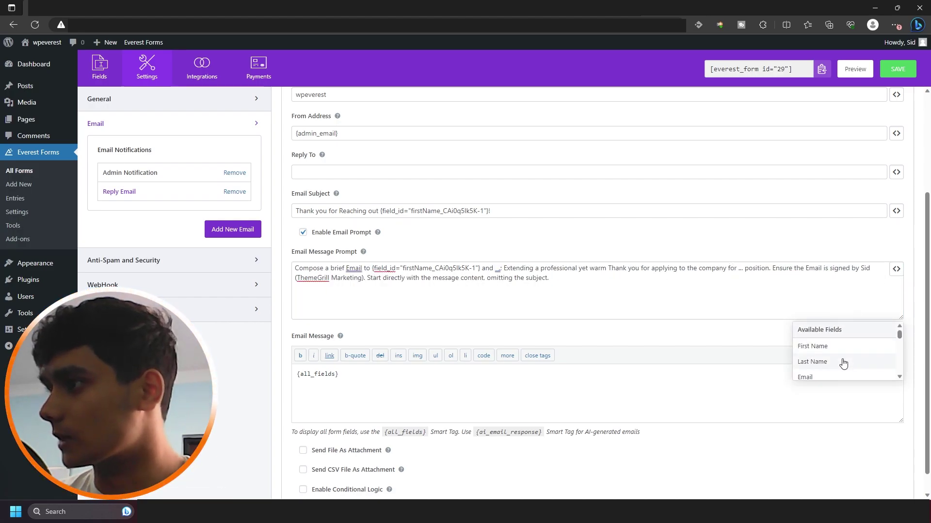
click(843, 363)
drag(662, 278, 551, 288)
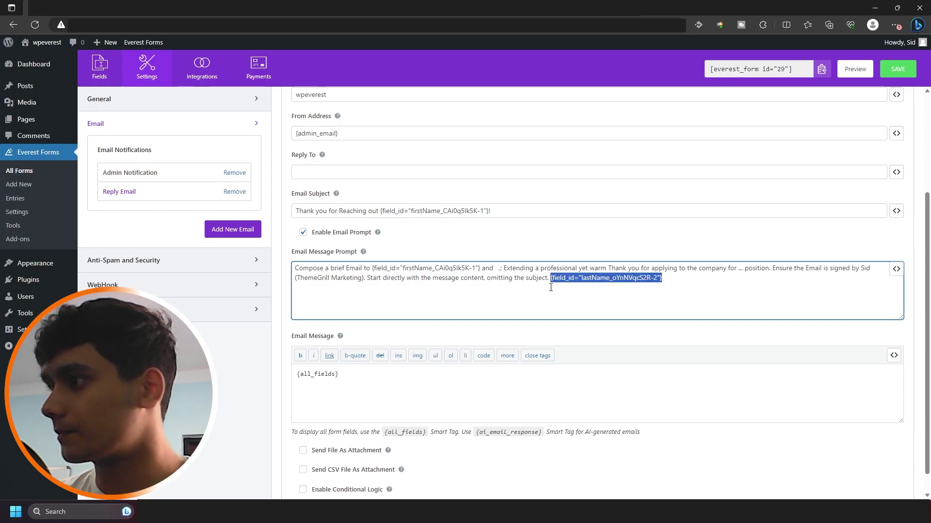
key(ctrl+c)
click(497, 269)
key(ctrl+v)
drag(551, 279, 662, 278)
key(Delete)
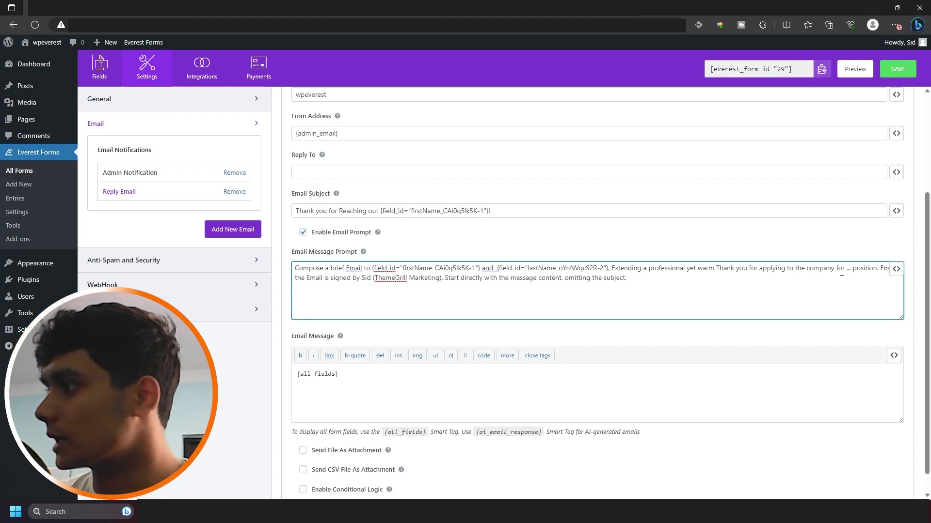
Step: Insert the 'What Position are you applying for?' tag just before 'position.' in the prompt
click(896, 269)
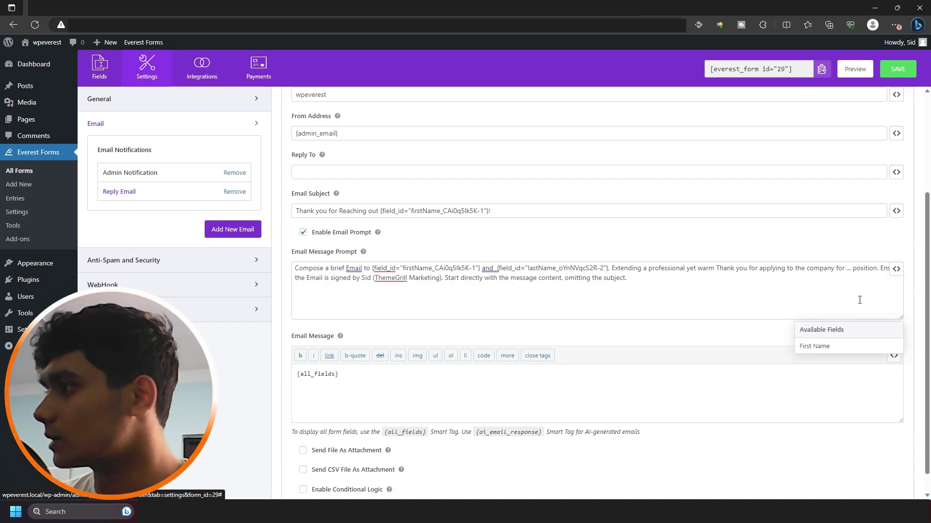
scroll(851, 356, down, 3)
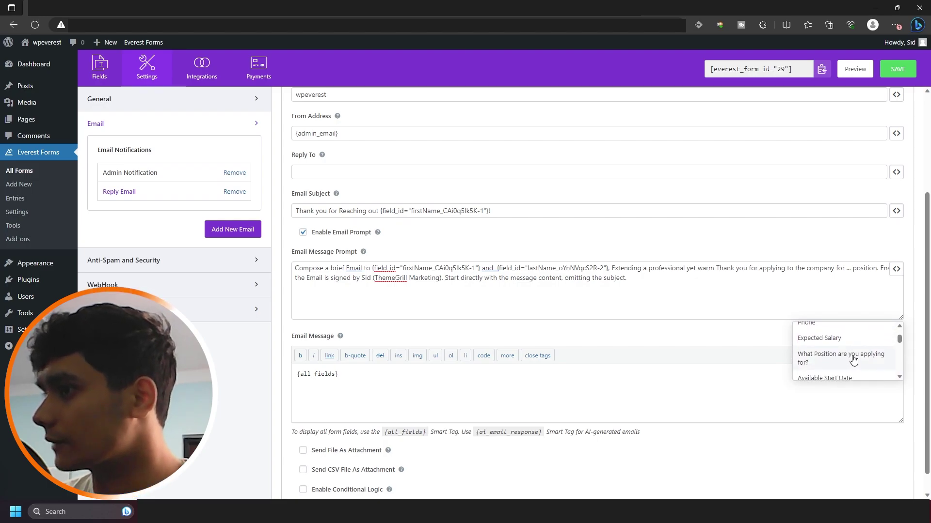
click(853, 359)
drag(807, 278, 625, 281)
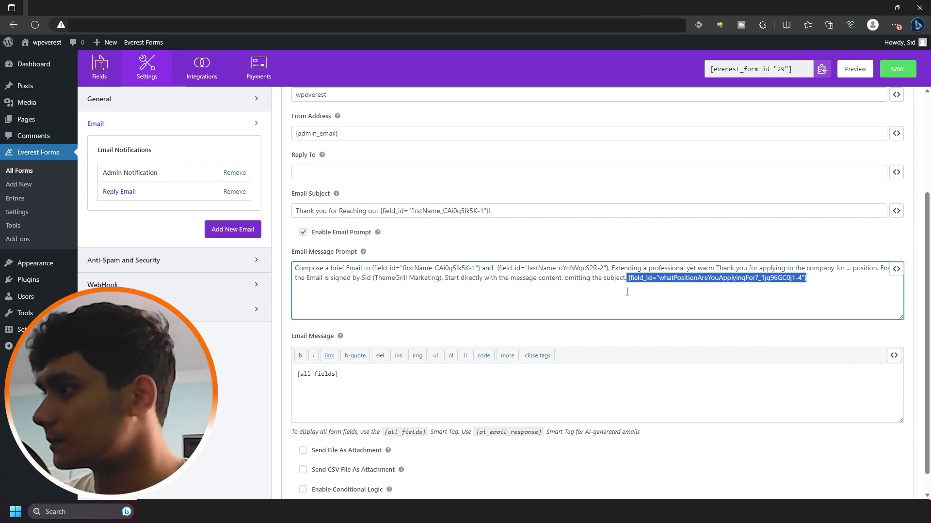
drag(702, 278, 854, 268)
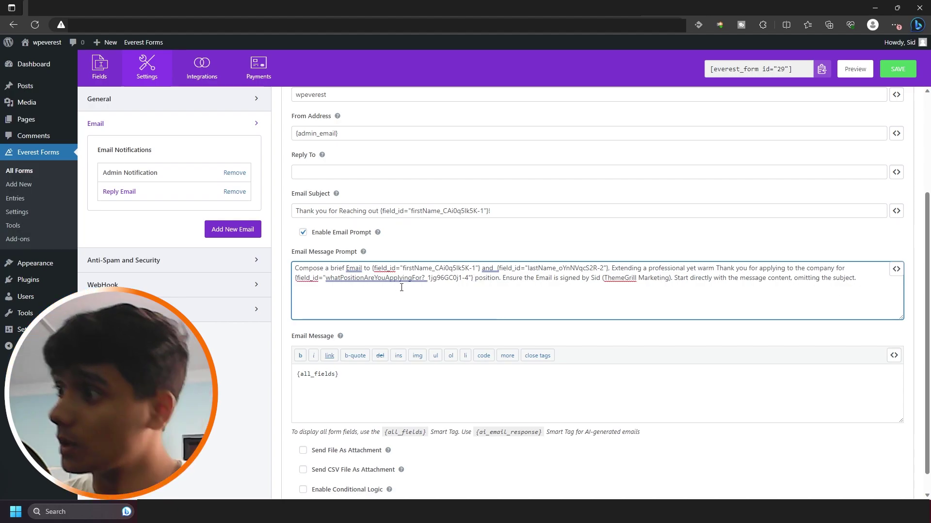
click(502, 279)
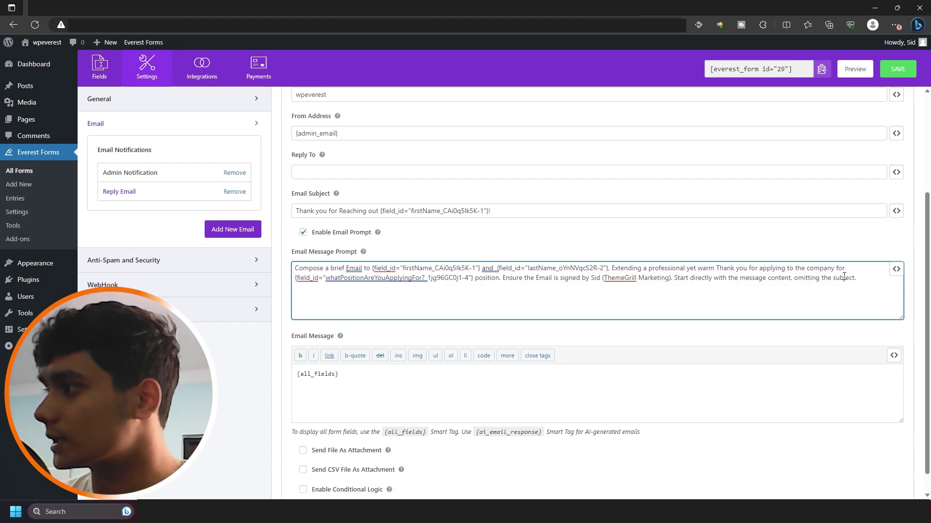
scroll(358, 359, down, 1)
click(358, 353)
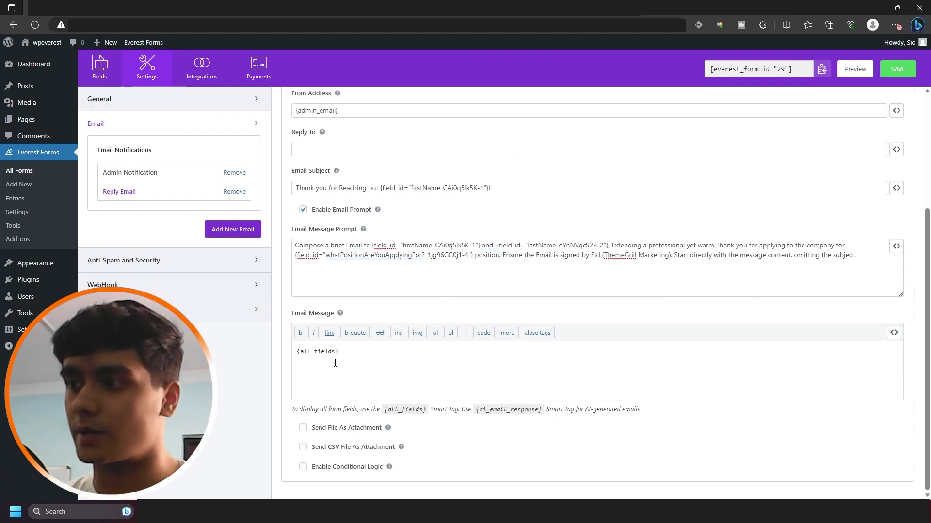
Step: Paste the {ai_email_response} tag on a new line below {all_fields} in the reply email message
key(Return)
key(Return)
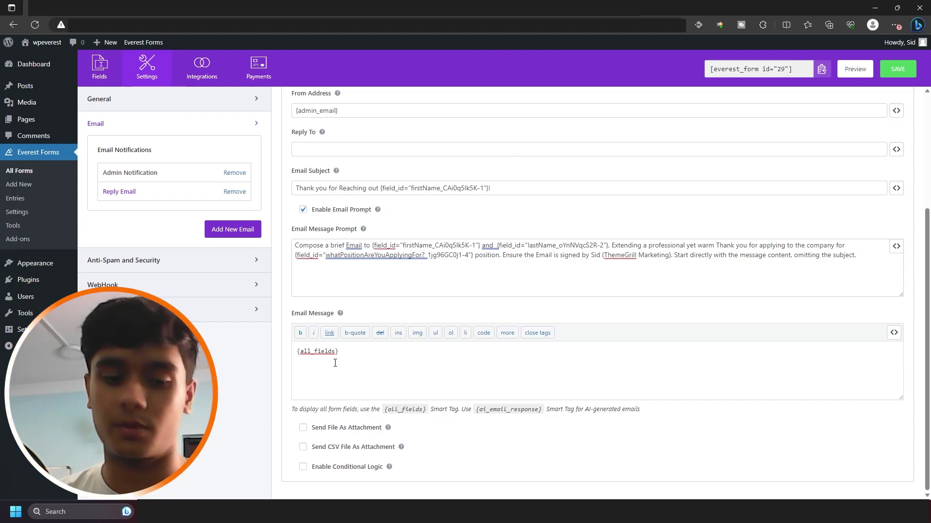
key(ctrl+v)
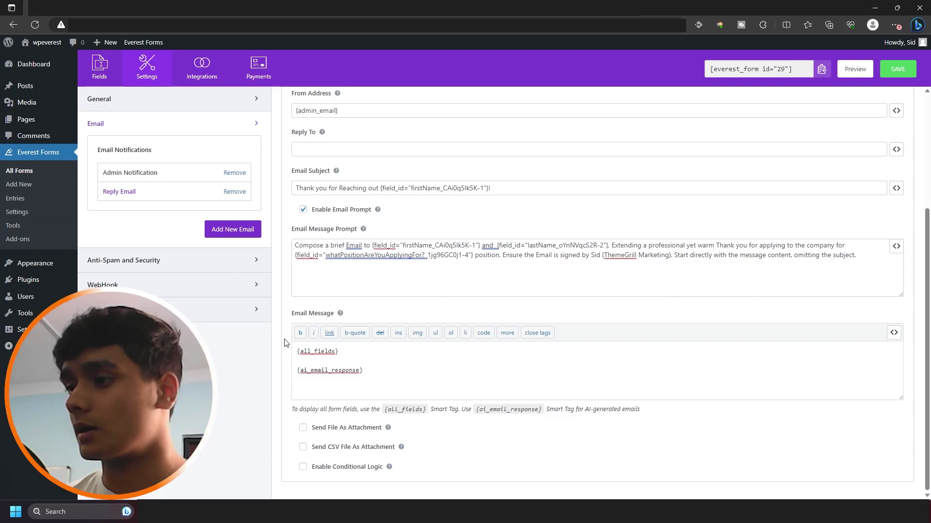
scroll(285, 343, up, 3)
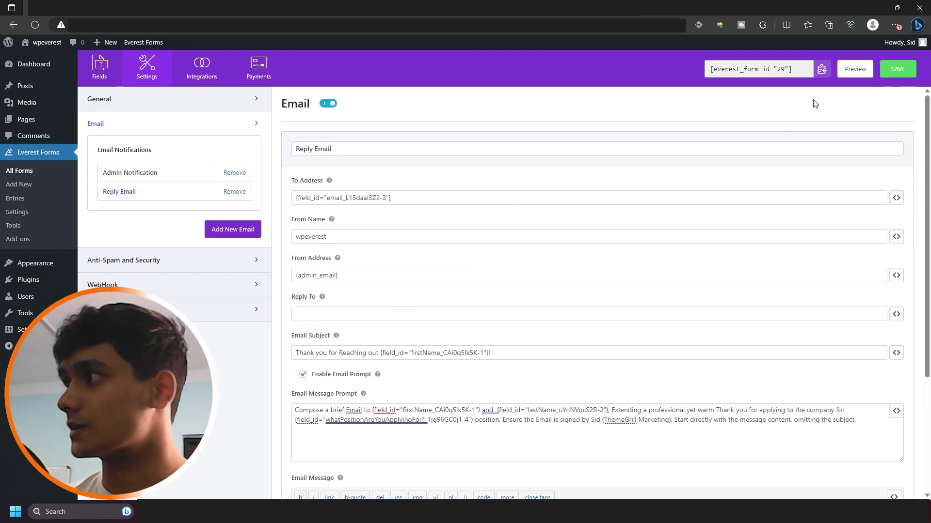
Step: Save the reply email settings, then look over Survey Form 2's rating, grid and star questions
click(892, 71)
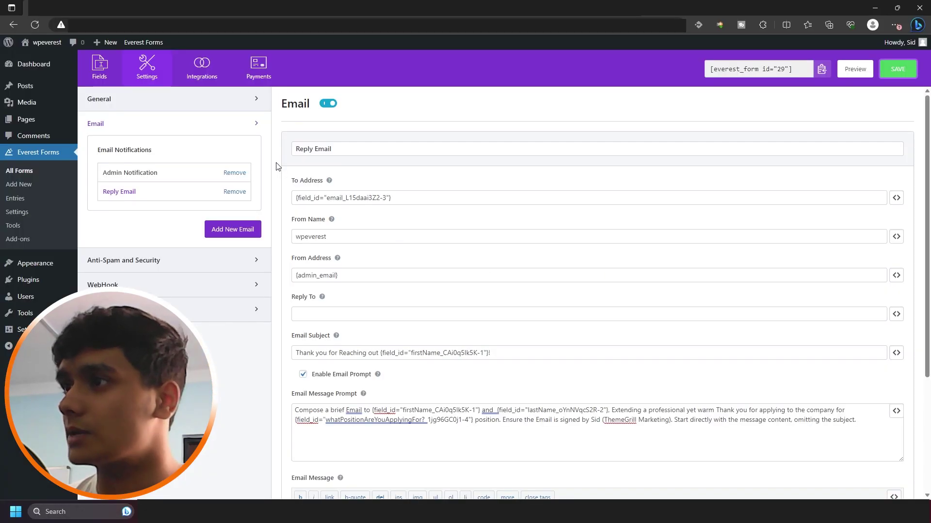
scroll(278, 166, down, 1)
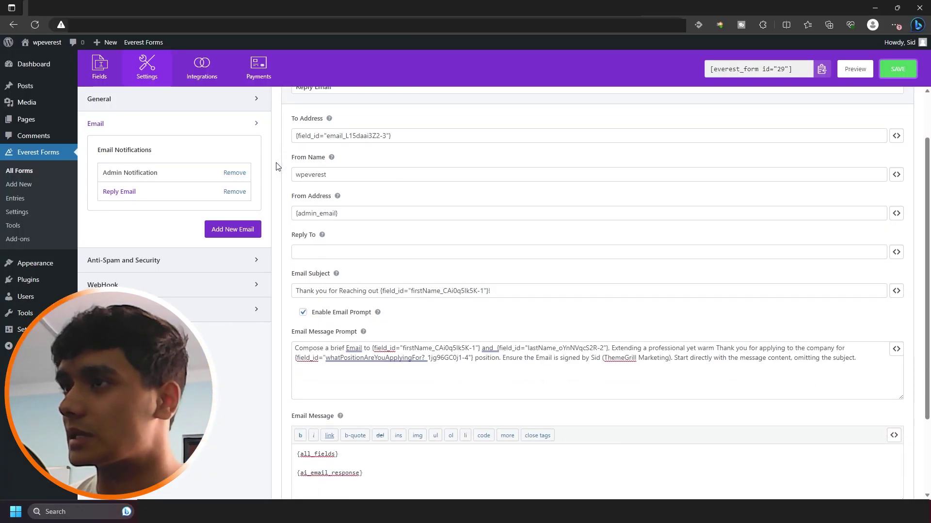
scroll(278, 166, up, 1)
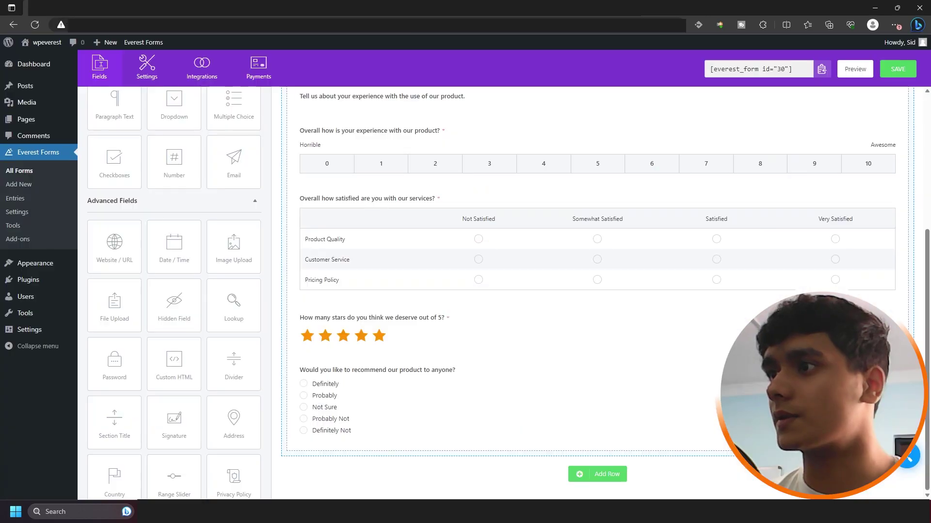
Step: Add a Paragraph Text field below the survey's last question
scroll(278, 204, up, 5)
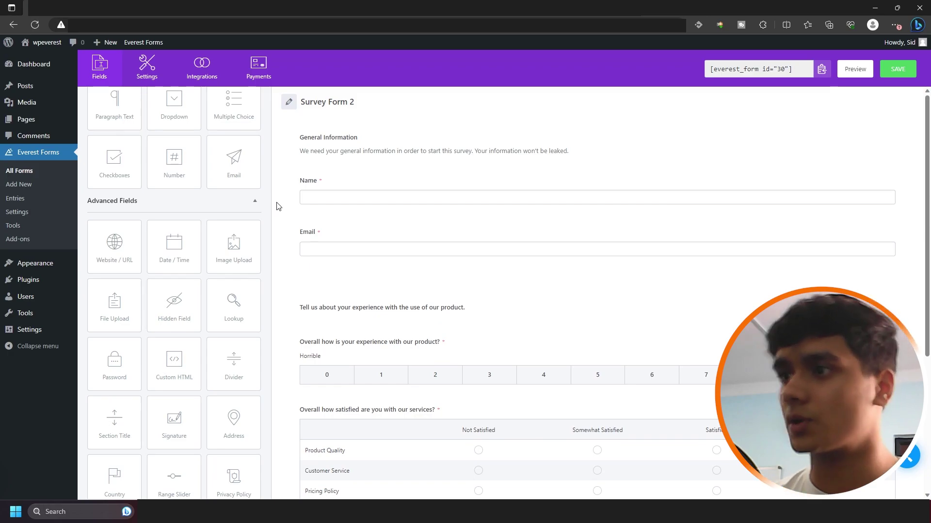
scroll(204, 218, up, 3)
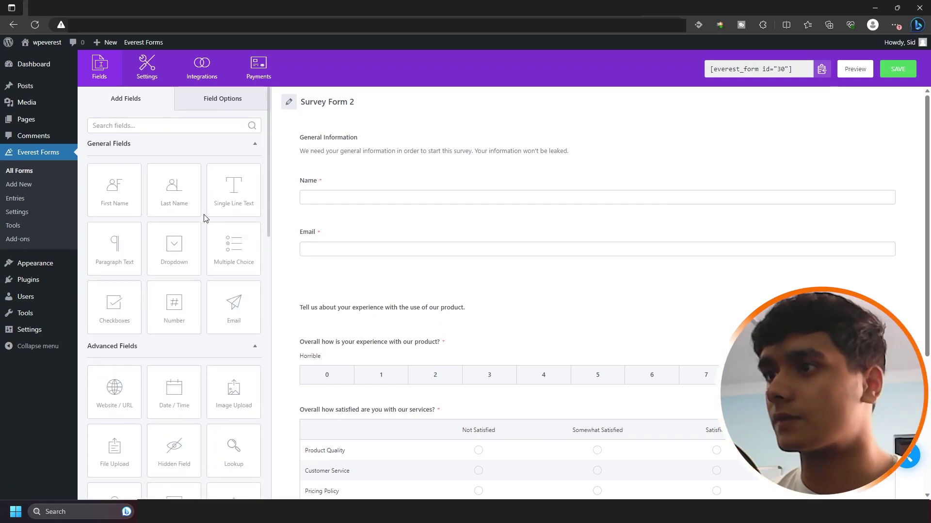
scroll(204, 218, down, 1)
scroll(358, 276, down, 4)
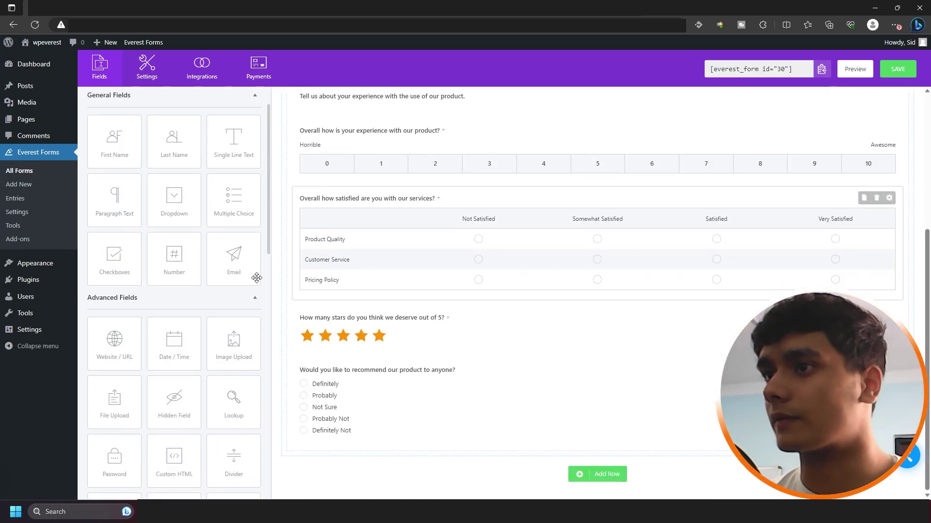
drag(104, 189, 314, 448)
click(343, 380)
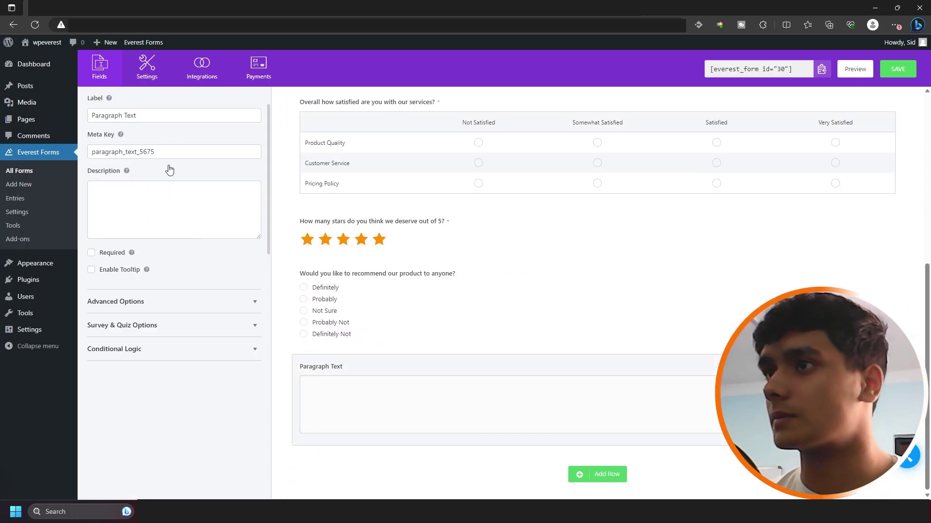
Step: Label the new paragraph field 'What do you think of our products?'
triple_click(168, 116)
mouse_move(51, 118)
text(What)
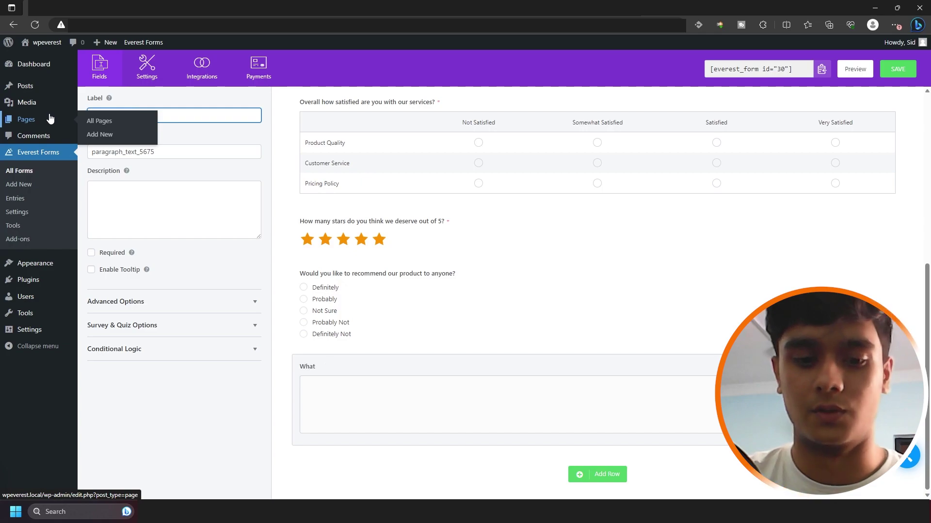
text( do you think of o)
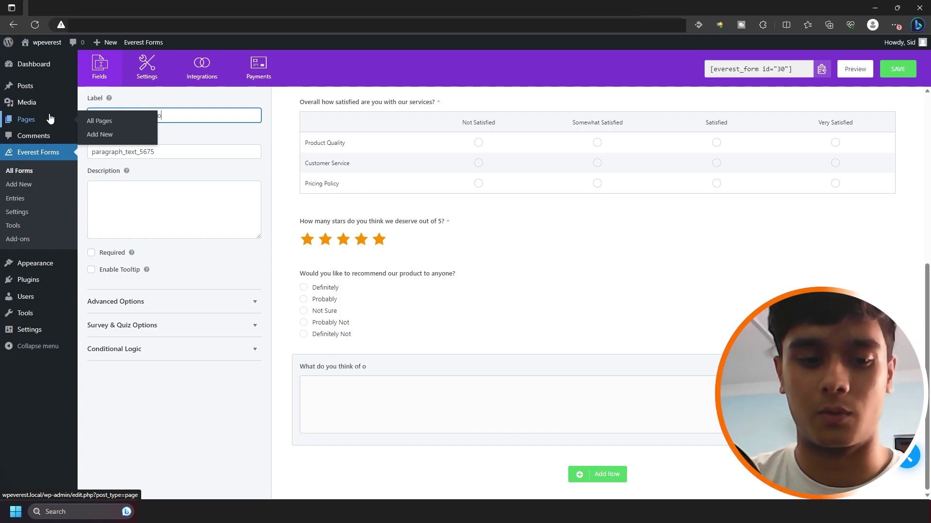
text(ur prod)
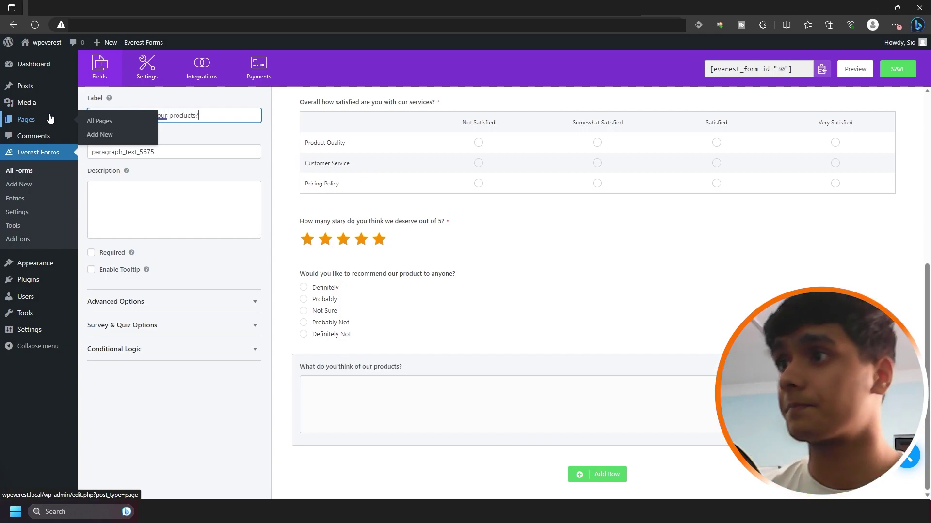
text(ucts?)
click(206, 151)
click(171, 184)
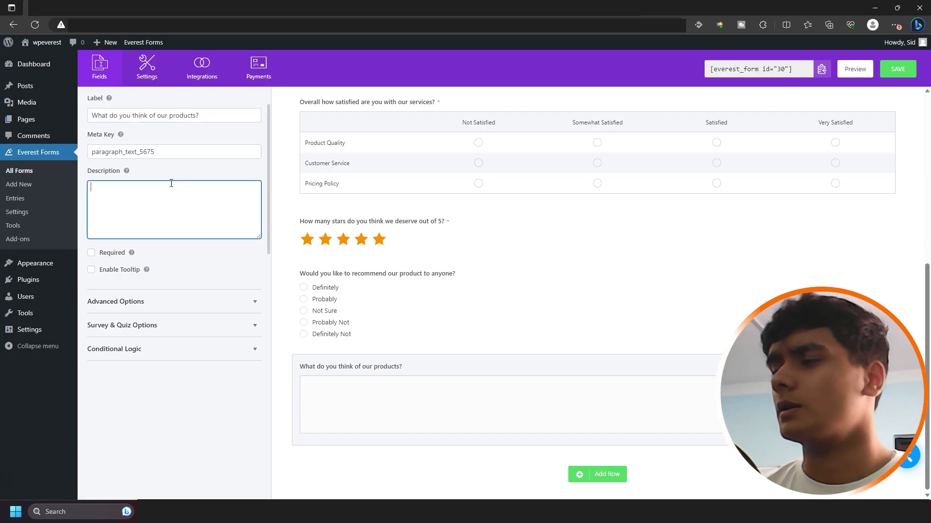
Step: Save the survey and return to the list of field types
click(898, 69)
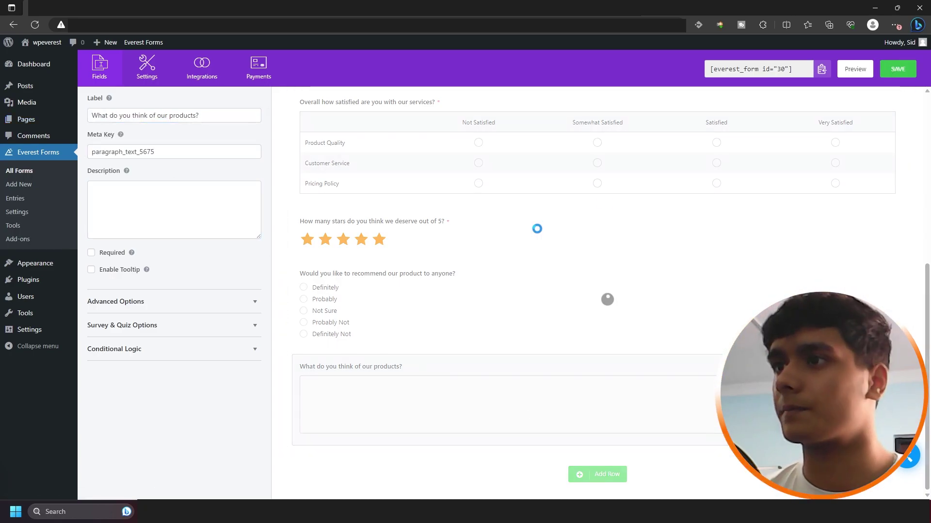
scroll(122, 94, up, 2)
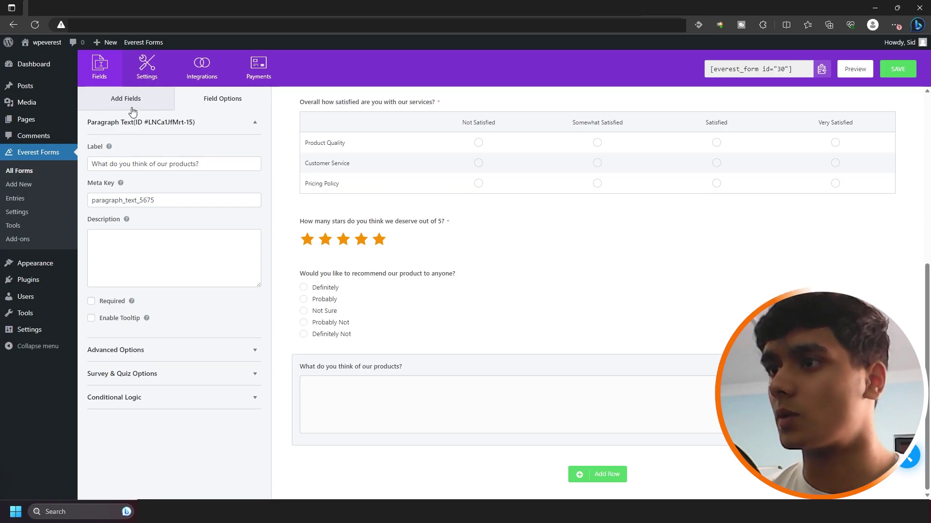
click(127, 99)
scroll(145, 269, down, 10)
scroll(145, 264, down, 4)
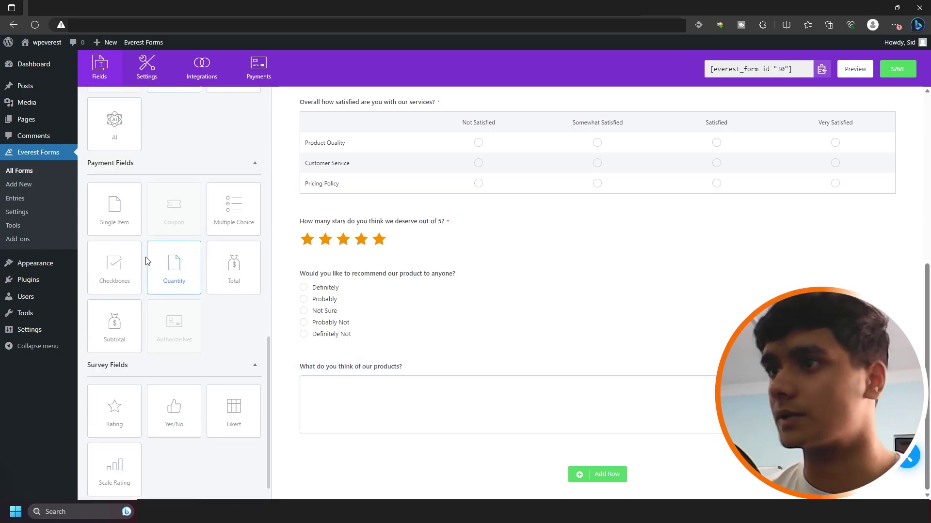
Step: Add an AI field to the end of the survey and check its Hidden output type
scroll(121, 184, up, 1)
drag(118, 180, 351, 453)
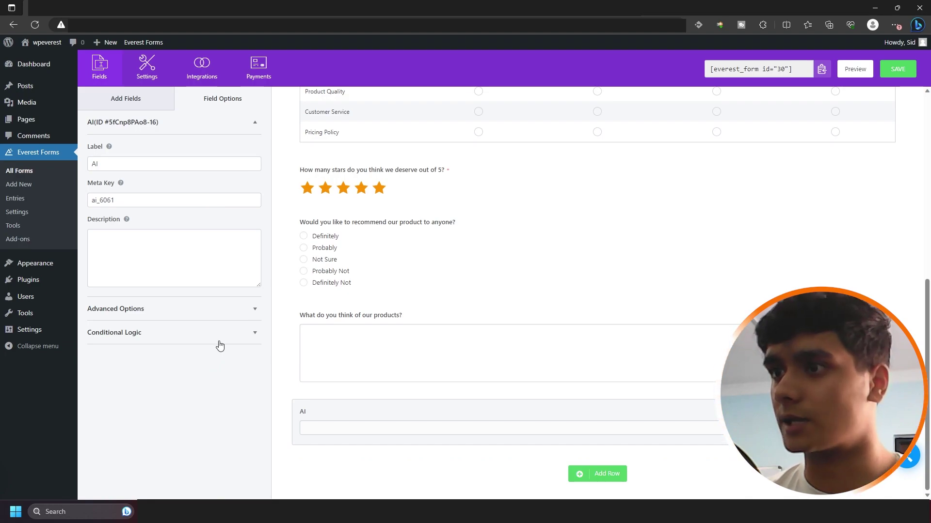
click(166, 316)
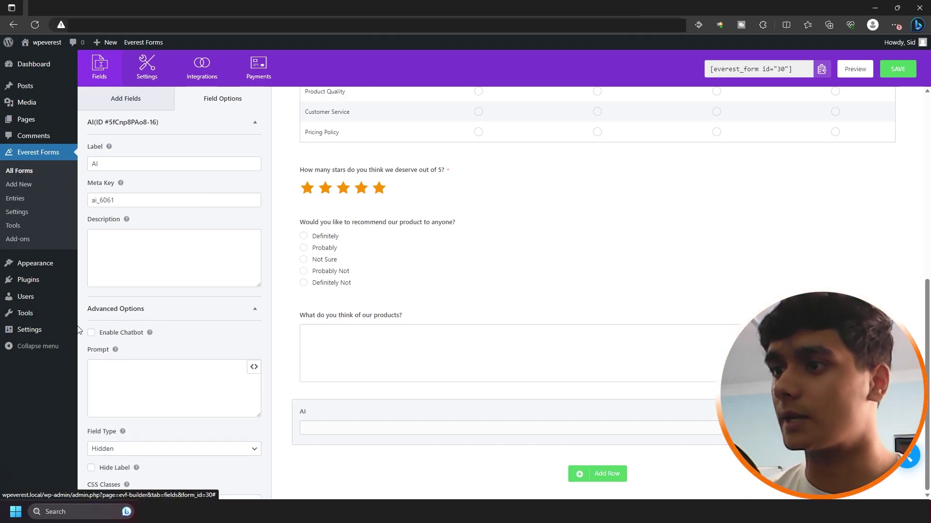
scroll(205, 336, down, 1)
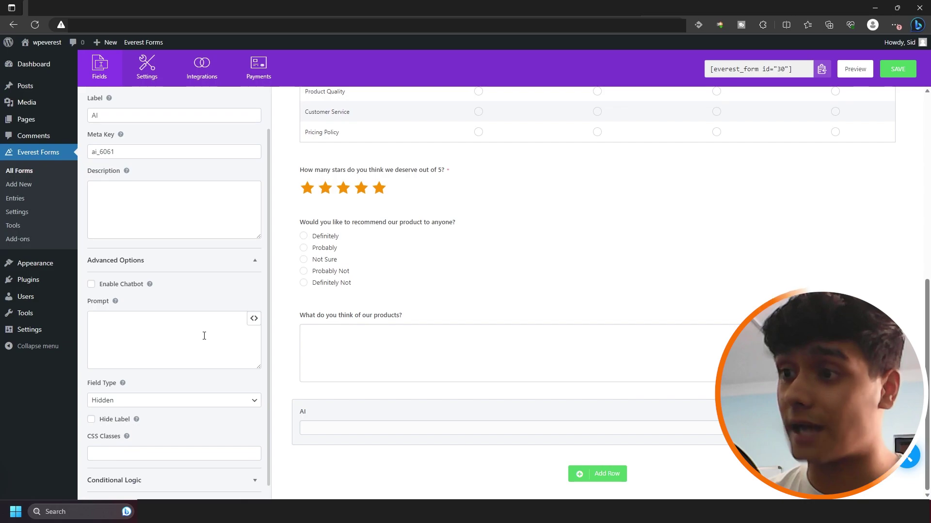
scroll(204, 336, down, 1)
click(139, 307)
click(146, 369)
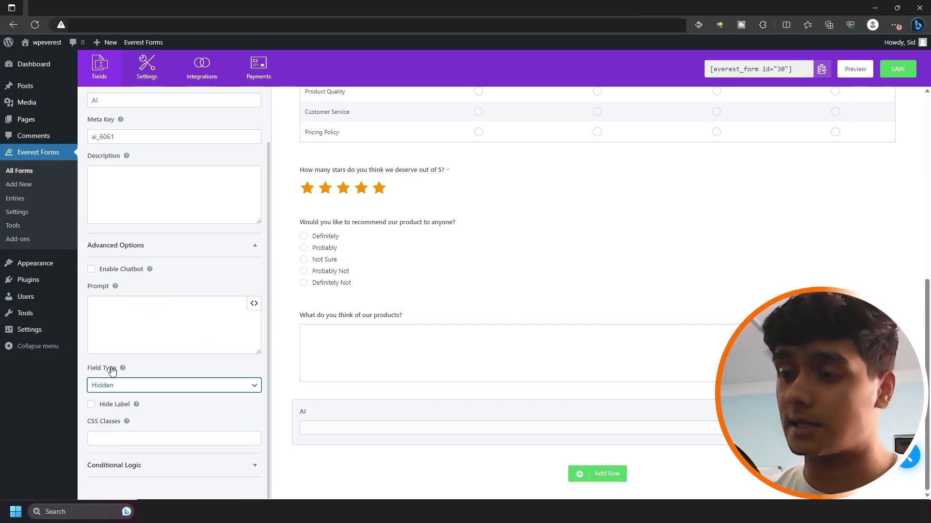
Step: Paste the tone-analysis prompt and replace its '...' with the 'What do you think of our products?' field
click(124, 304)
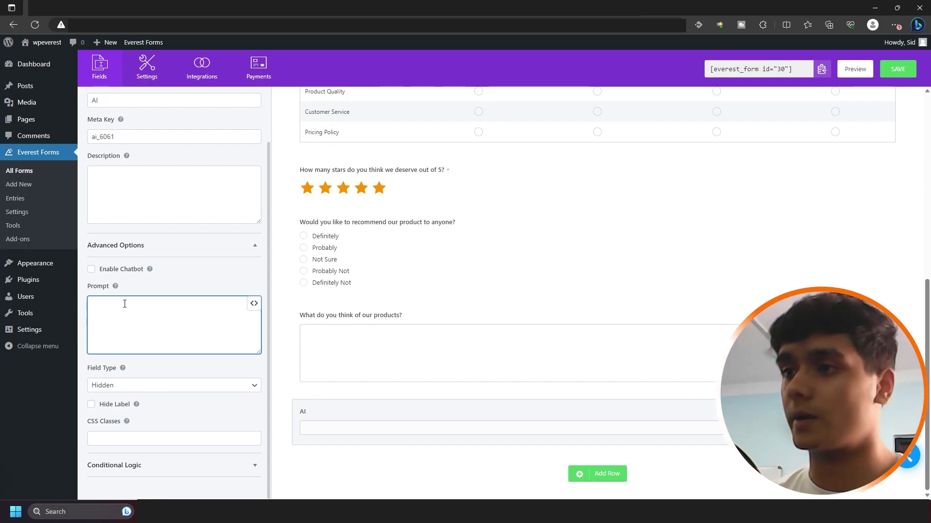
text(Provide basic analysis of the user's tone as Good or Bad, depending on ...)
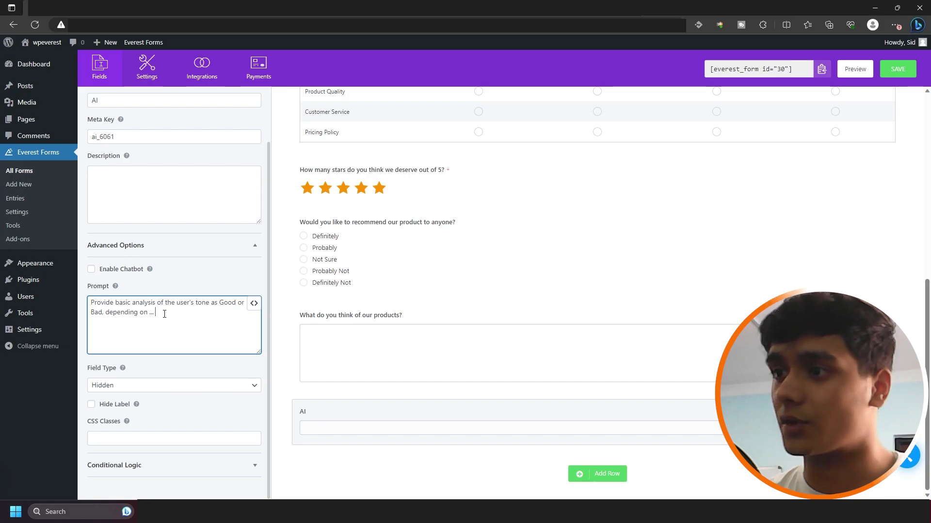
drag(165, 314, 150, 317)
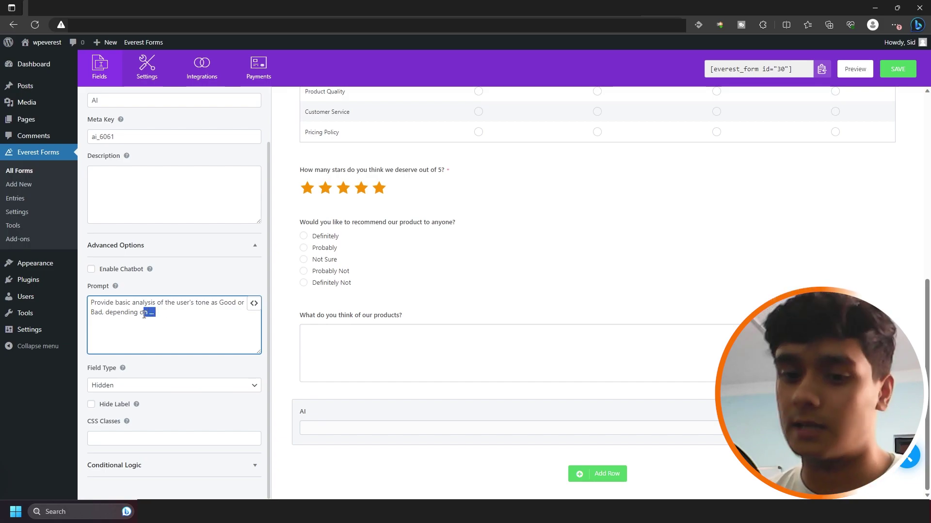
click(253, 304)
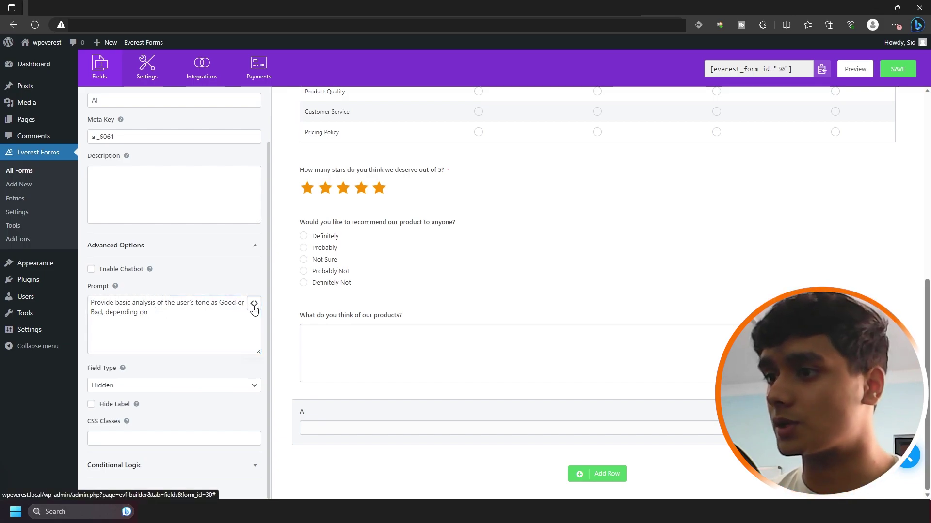
scroll(213, 385, down, 8)
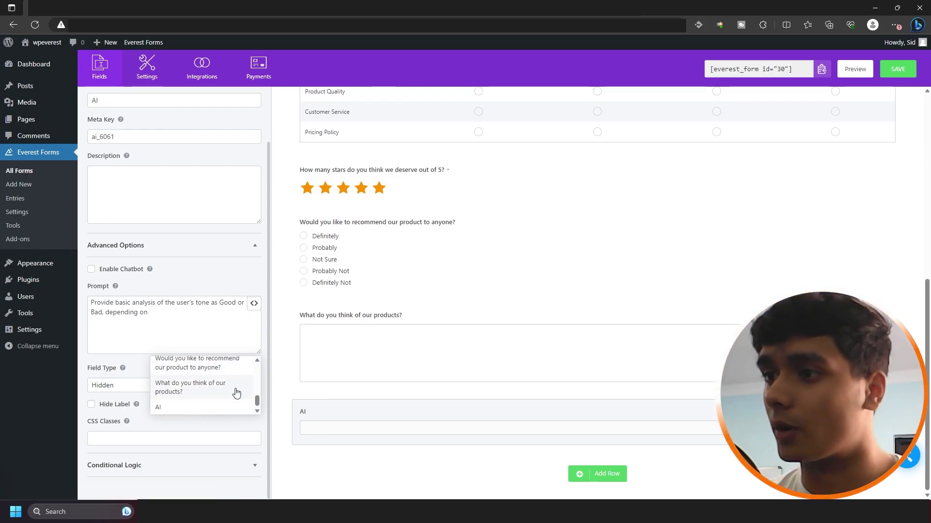
click(218, 387)
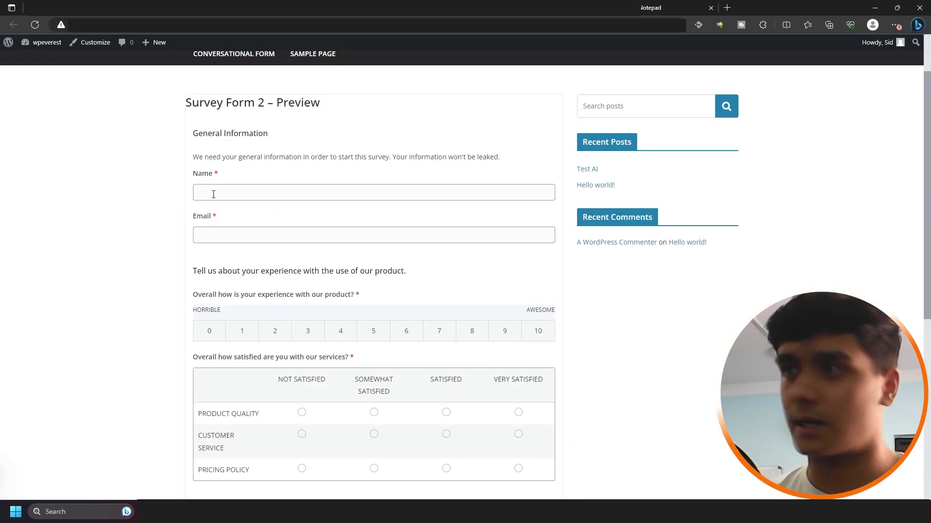
Step: Enter the respondent's name and answer Satisfied, Satisfied, Very Satisfied, five stars and Definitely
click(213, 194)
text(sid)
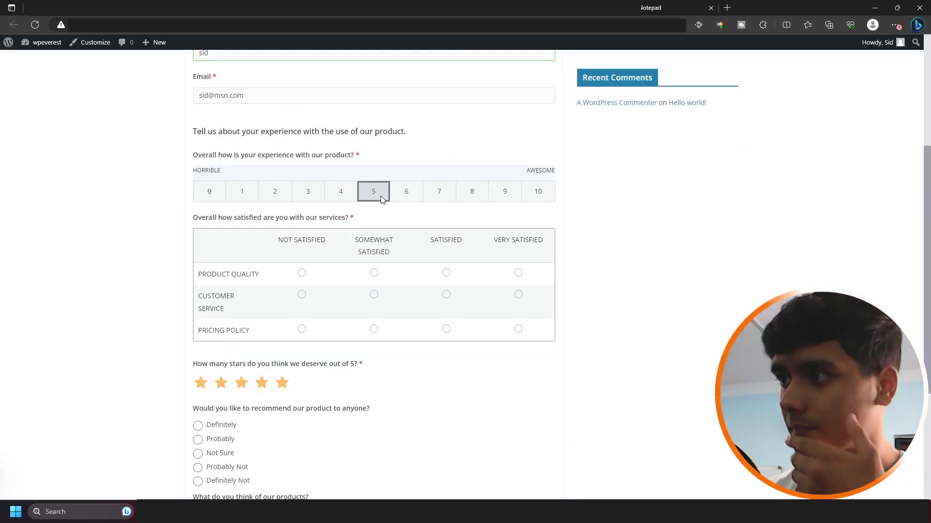
click(446, 273)
click(446, 294)
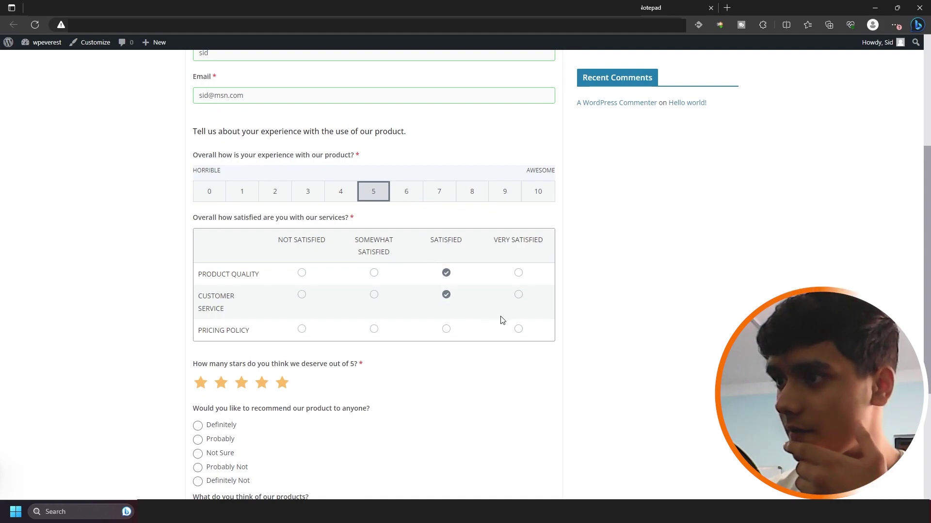
click(518, 330)
scroll(485, 334, down, 3)
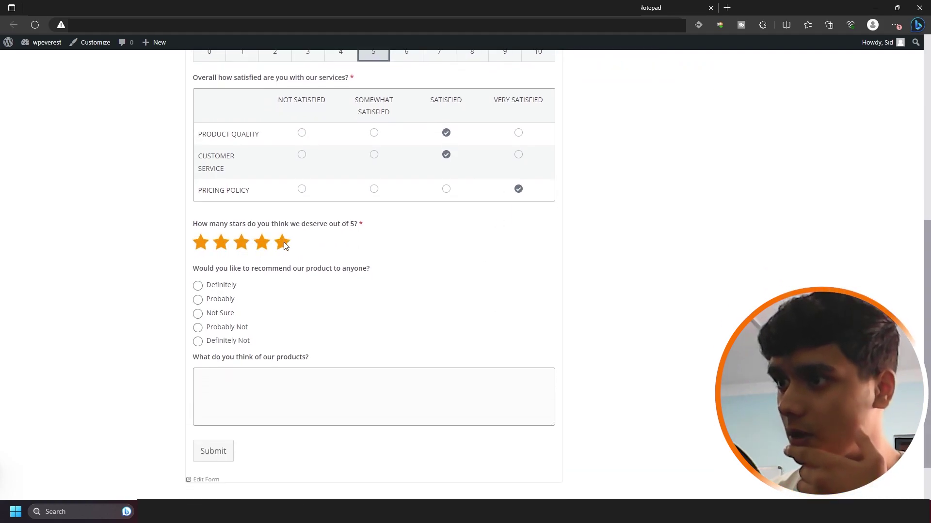
click(284, 242)
click(197, 285)
Step: Write feedback praising the products ('I think your products are very amazing!…') and submit
click(230, 376)
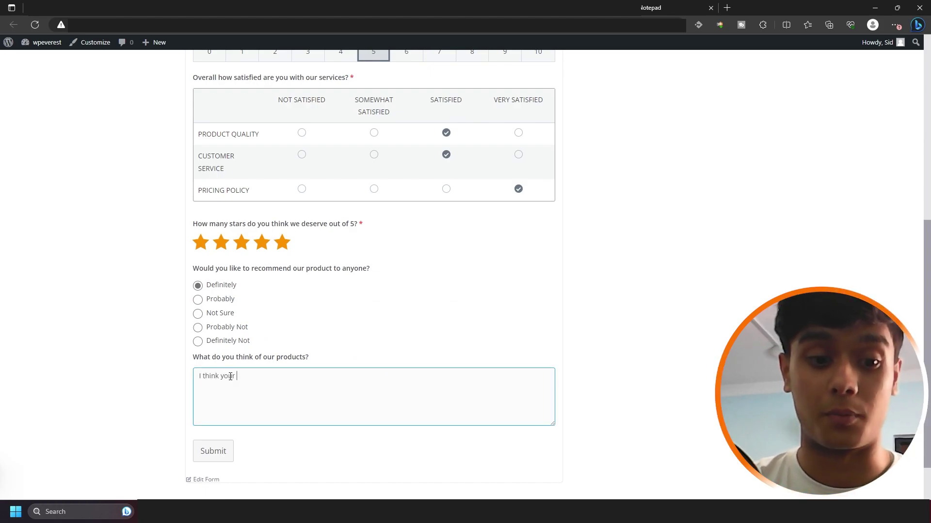
text(I think your produ)
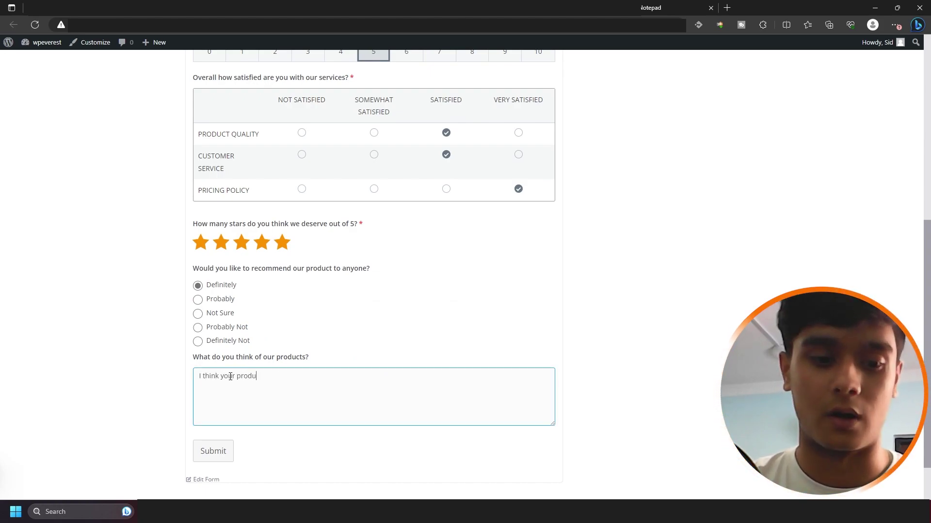
text(cts are very amazing! I )
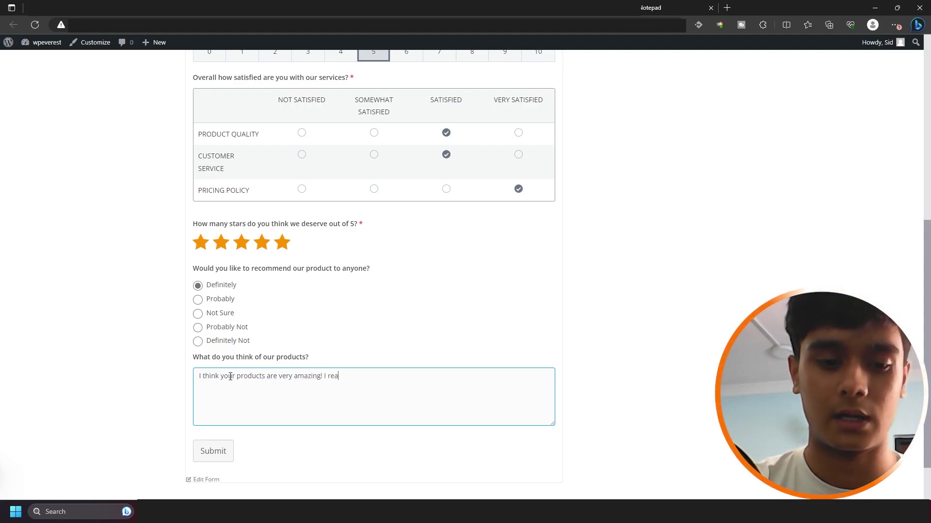
text(really enjoy using t)
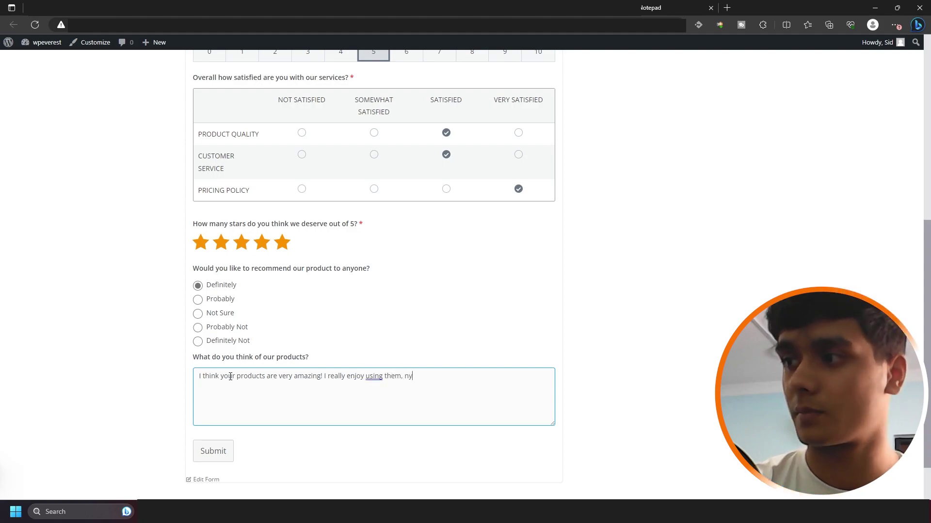
text(hem, nm)
key(BackSpace)
key(BackSpace)
text(my 2 year o)
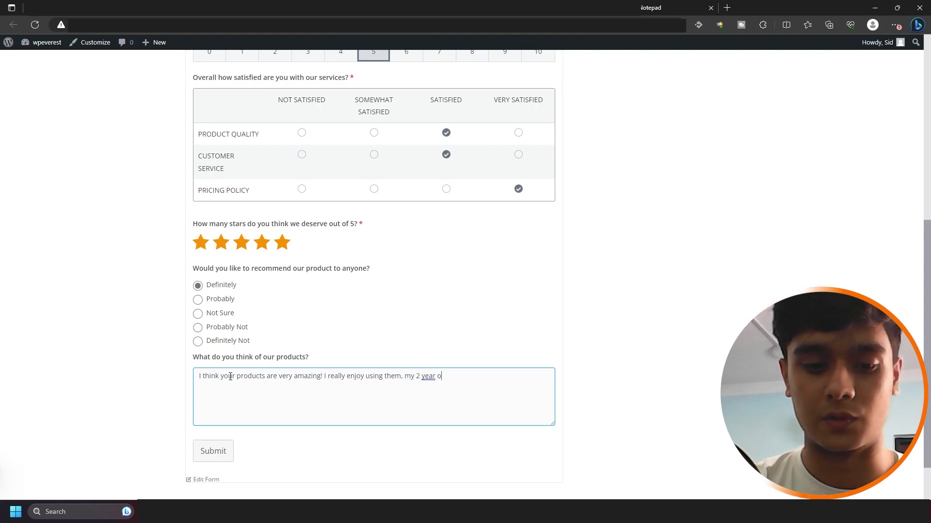
text(ld son loves them as well!)
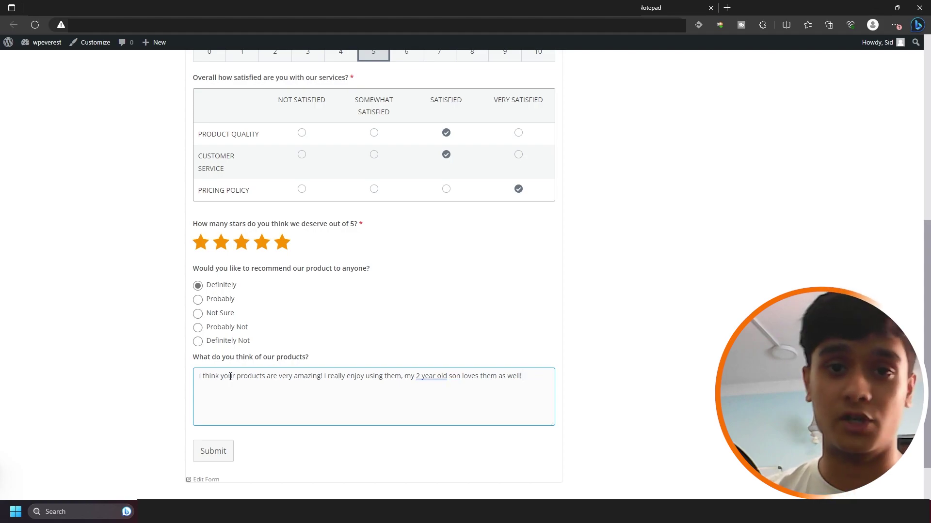
scroll(216, 378, down, 1)
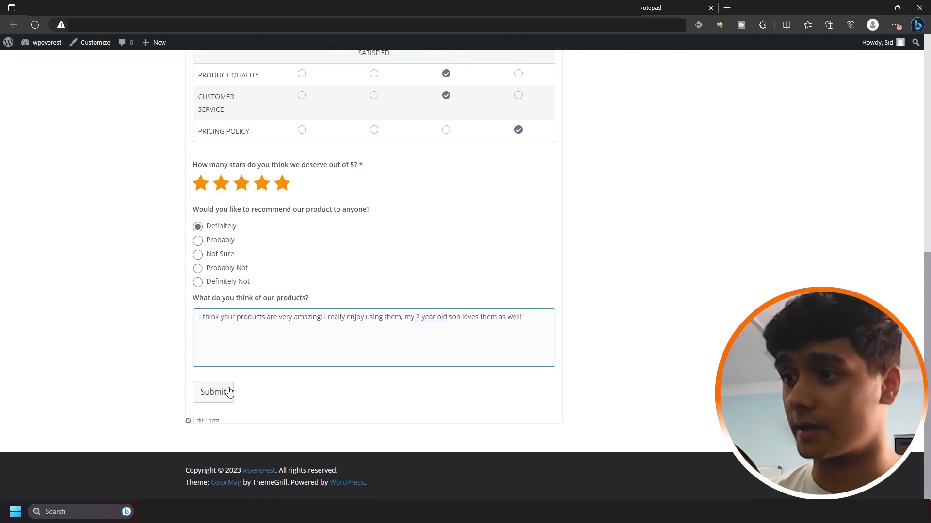
click(223, 396)
Step: Submit the survey, then view its new entry from the Everest Forms Entries list
click(223, 397)
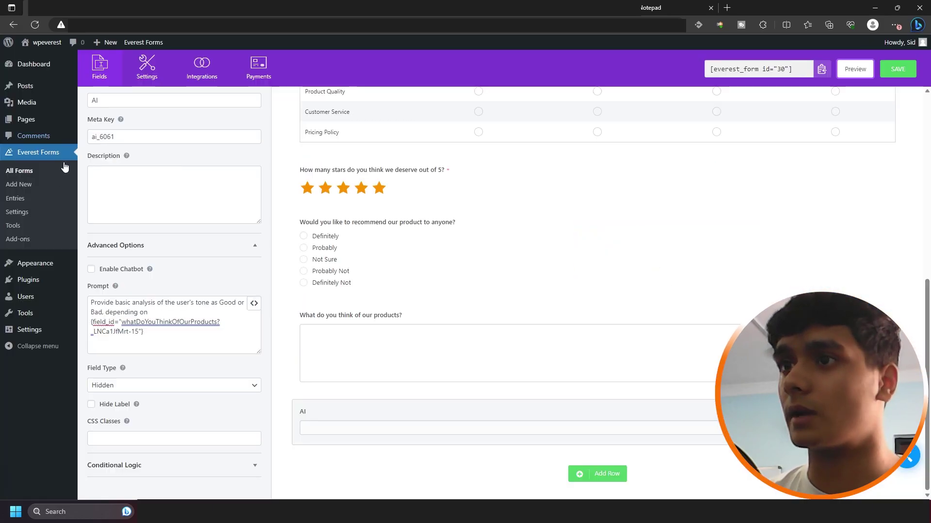
click(39, 199)
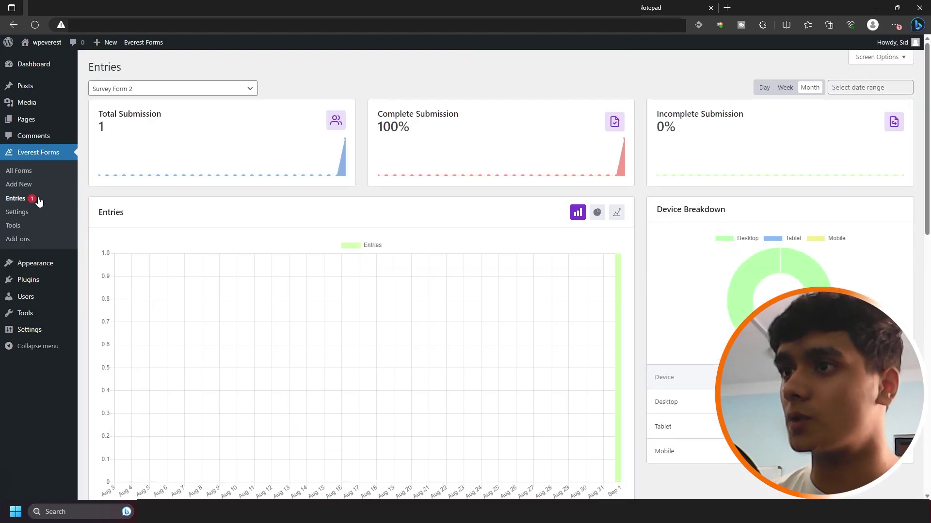
scroll(82, 211, down, 9)
scroll(84, 214, down, 4)
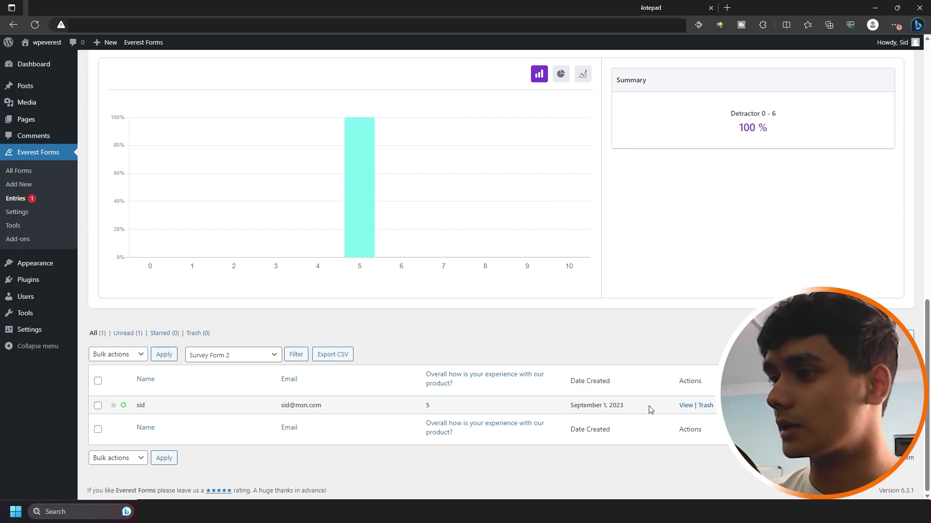
click(684, 406)
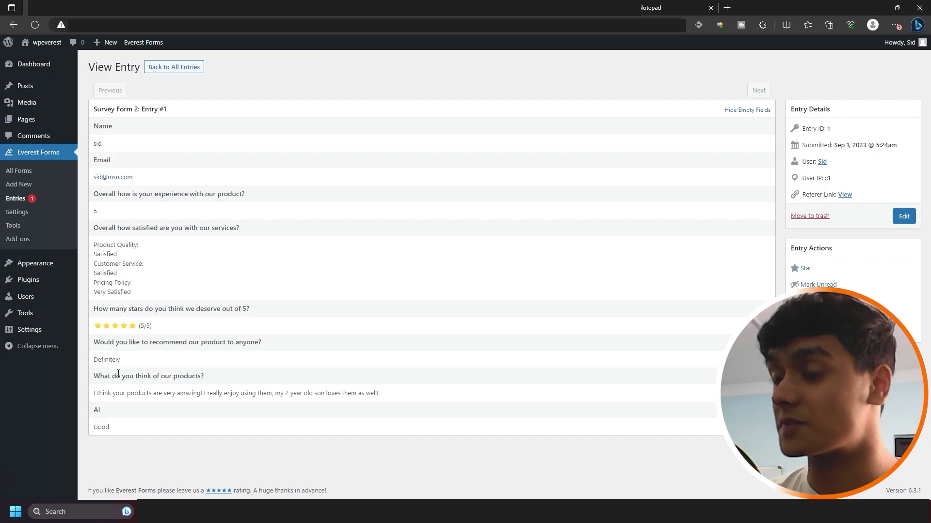
key(F5)
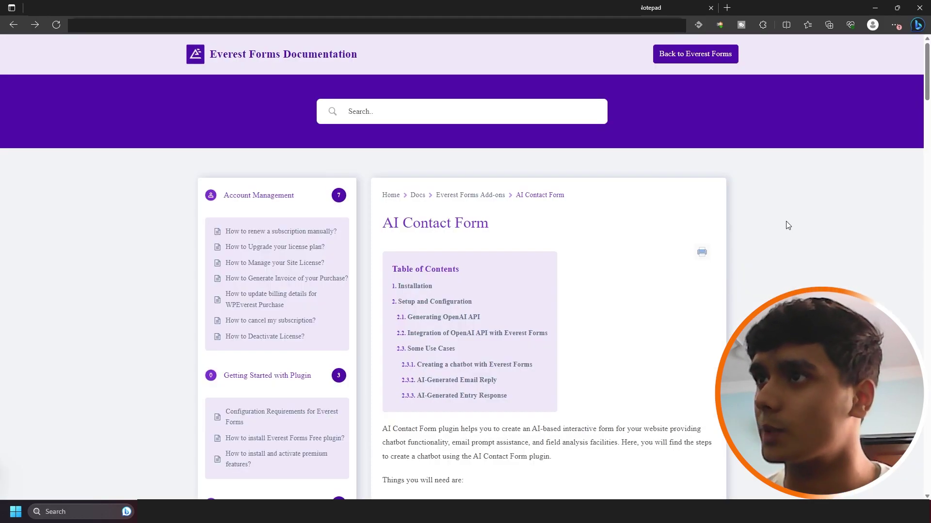
scroll(788, 226, down, 9)
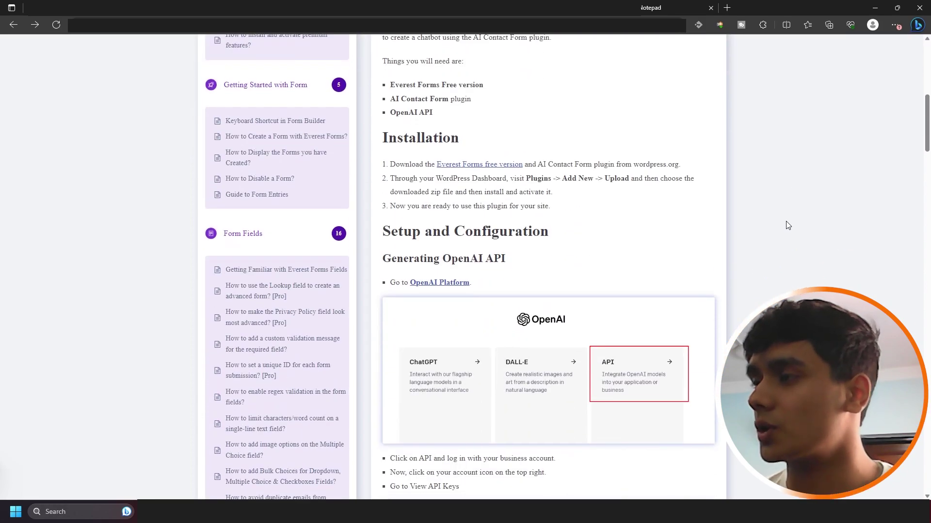
scroll(787, 226, down, 2)
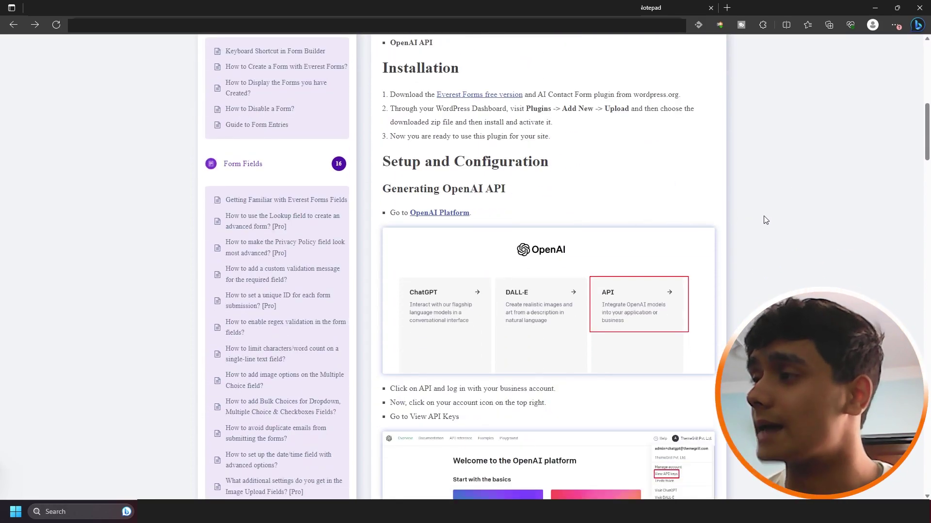
scroll(769, 220, down, 18)
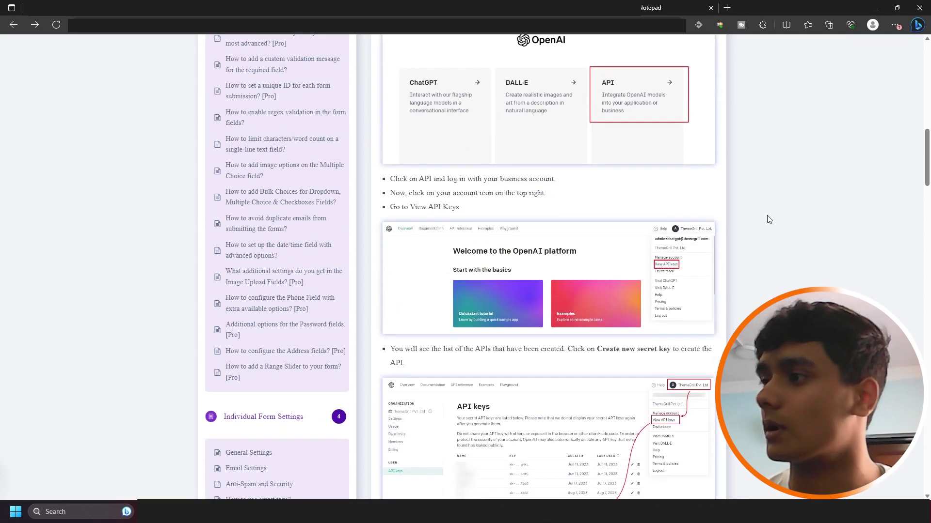
scroll(769, 220, down, 5)
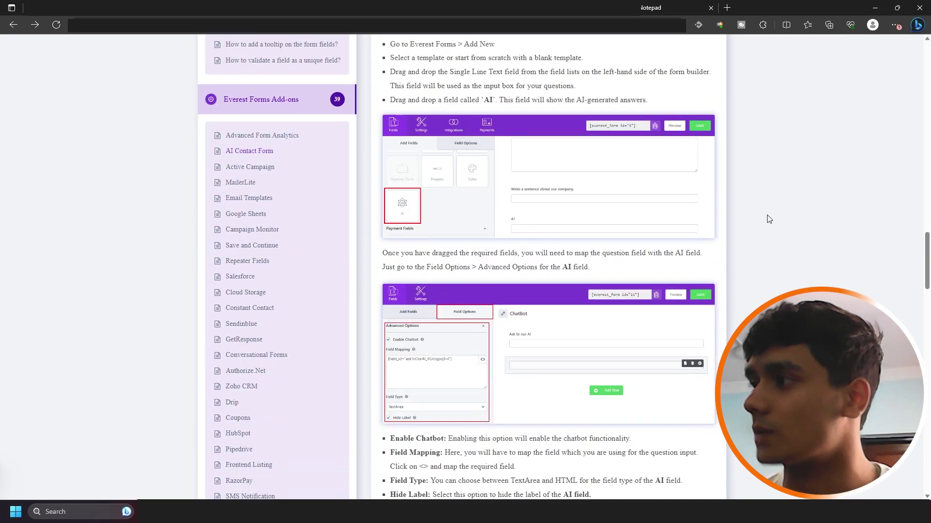
middle_click(766, 221)
scroll(766, 221, up, 20)
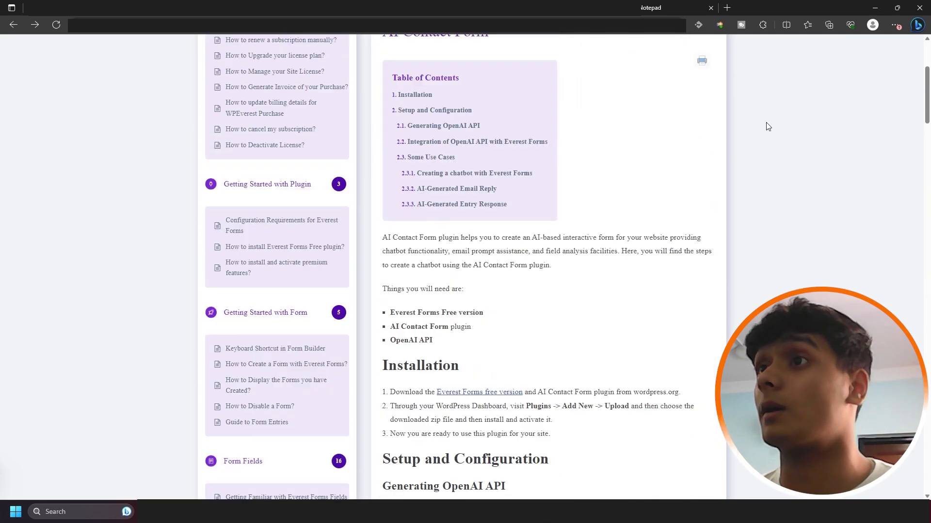